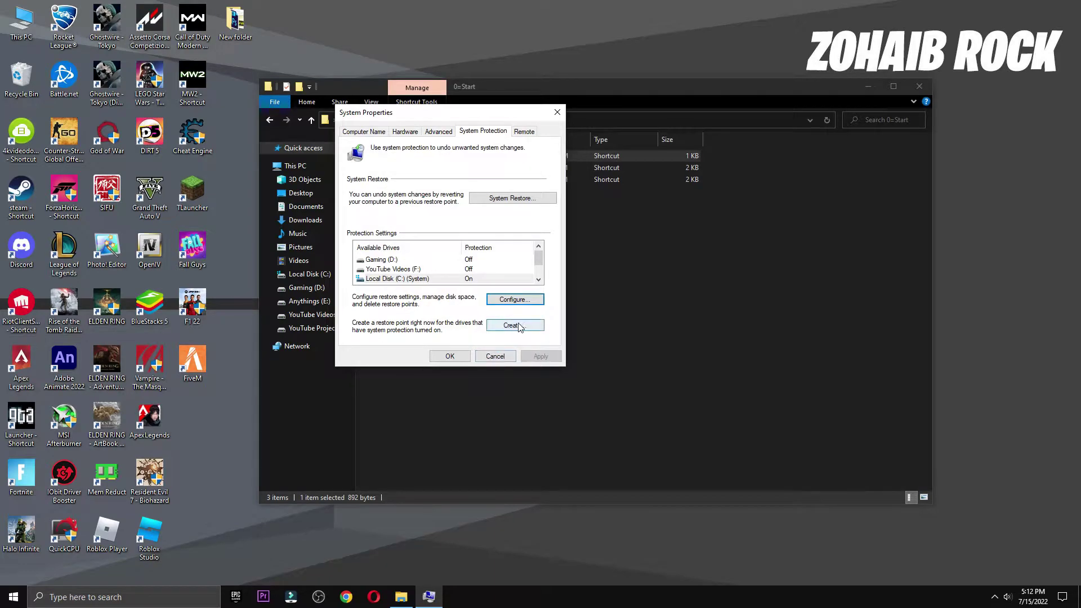
- Create a system restore point described as "Restore" and close System Properties once it has been made
click(506, 326)
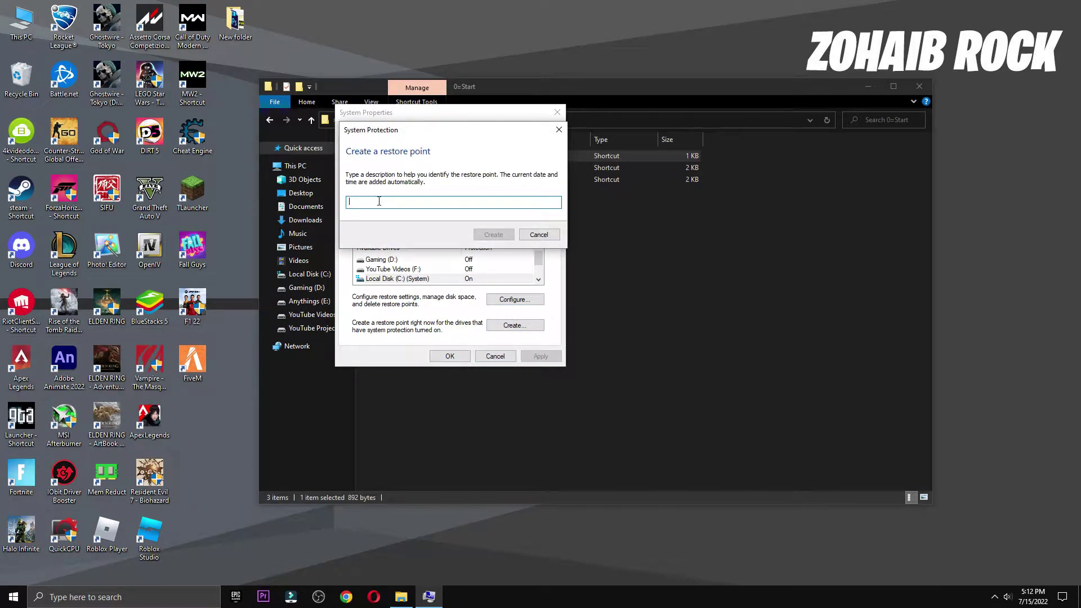
text(R)
double_click(373, 201)
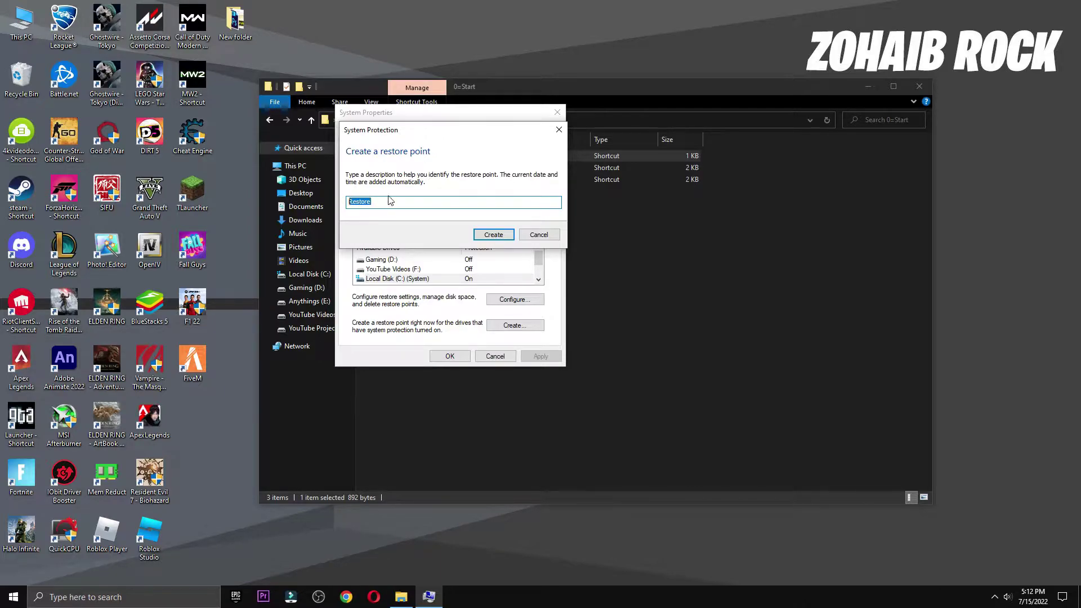
click(485, 236)
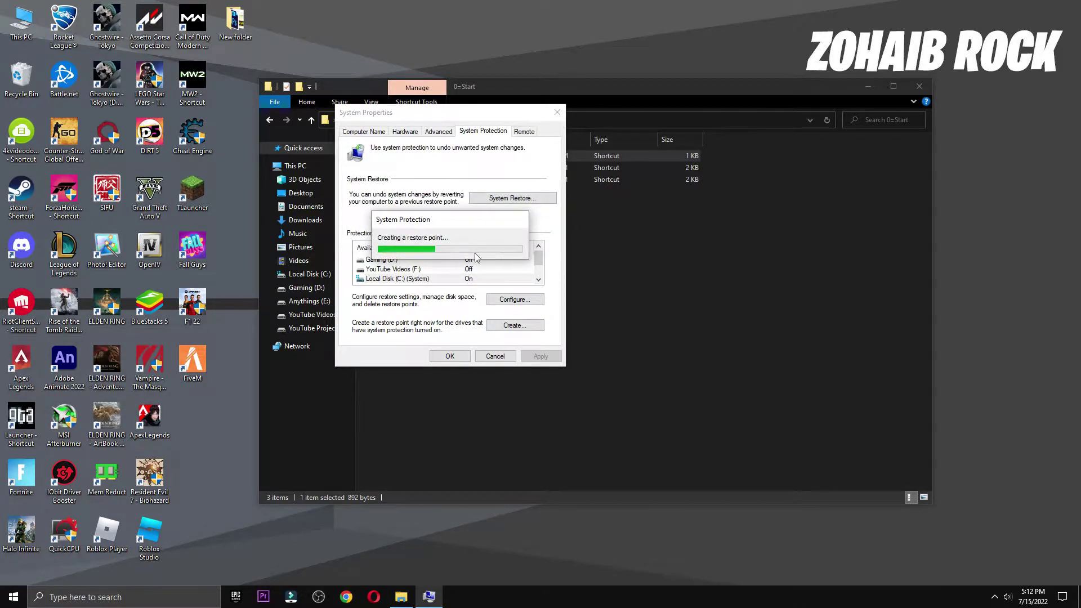
click(805, 106)
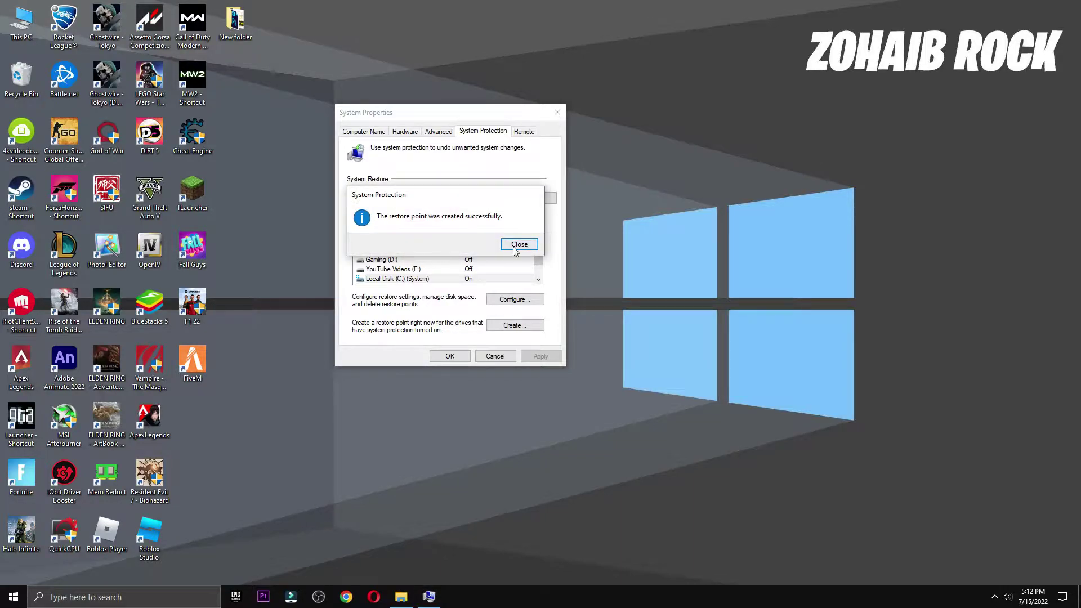
click(514, 245)
click(449, 356)
- Open the Performance Options shortcut in the 0=Start folder and accept "Let Windows choose what's best for my computer"
click(400, 597)
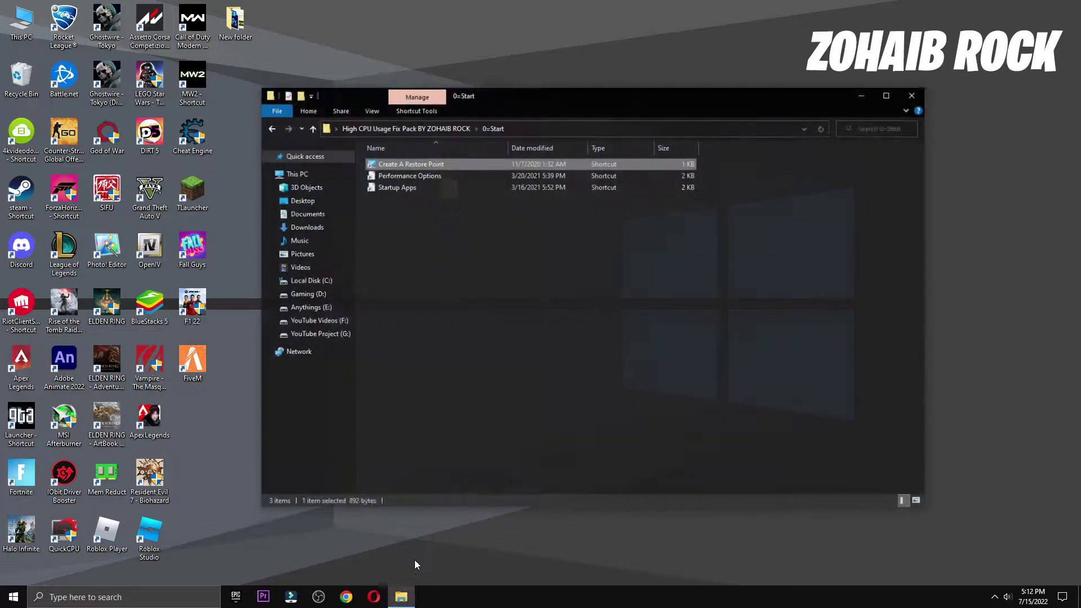
click(395, 166)
double_click(396, 167)
drag(297, 116, 449, 90)
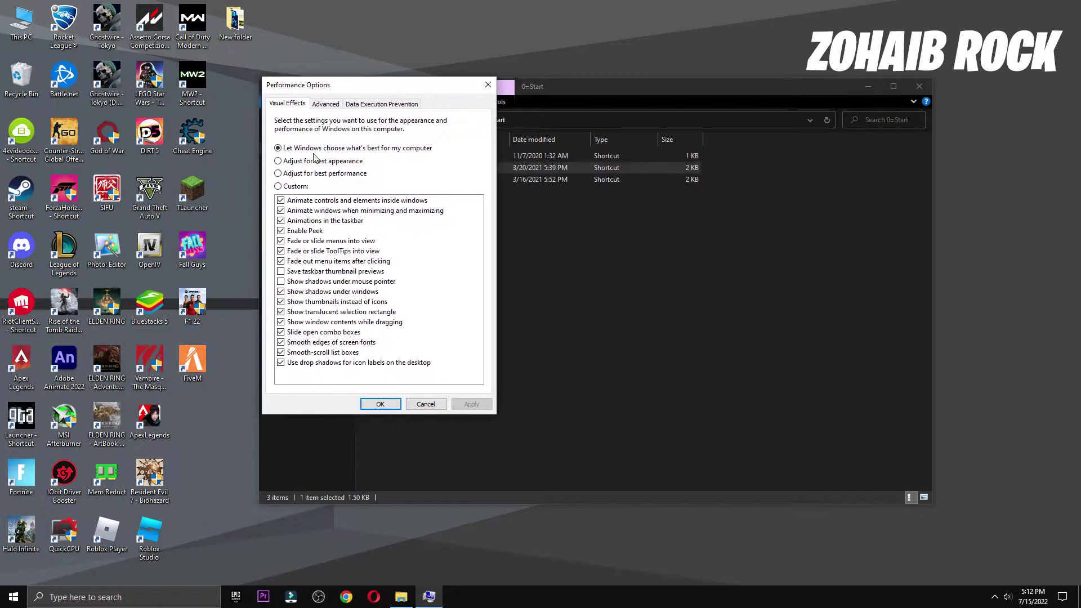
click(381, 404)
- Open the Startup Apps shortcut and disable Skype from running at startup
double_click(382, 179)
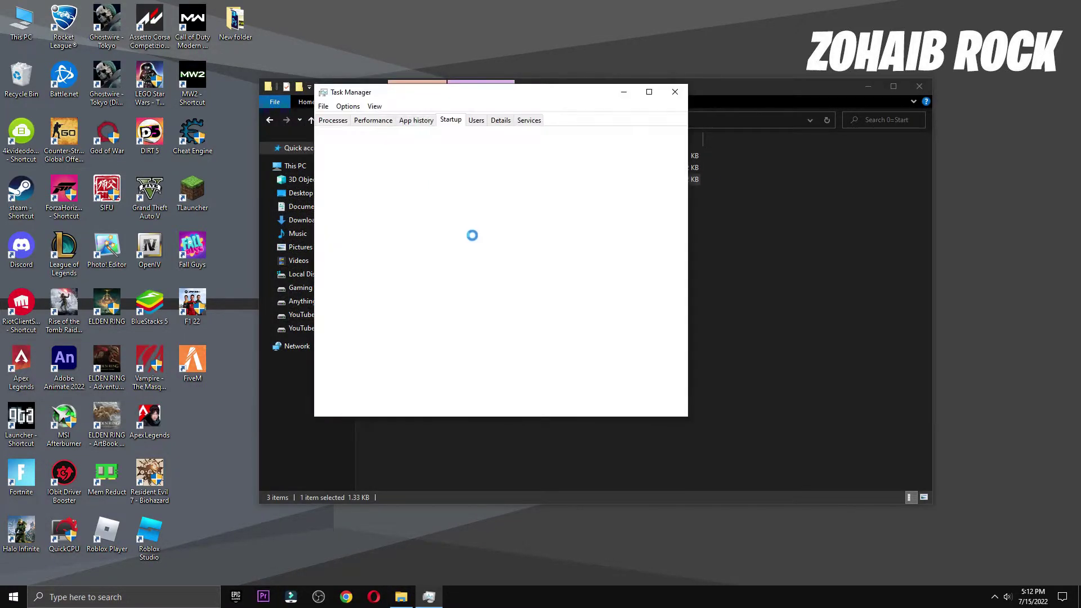
scroll(482, 315, down, 2)
click(475, 383)
click(659, 403)
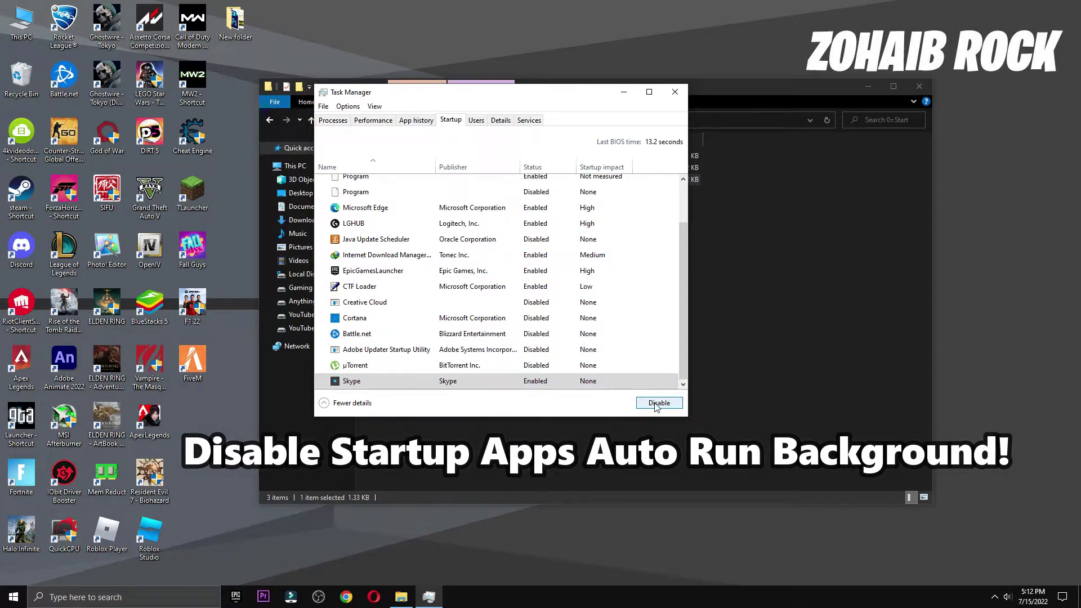
key(alt+d)
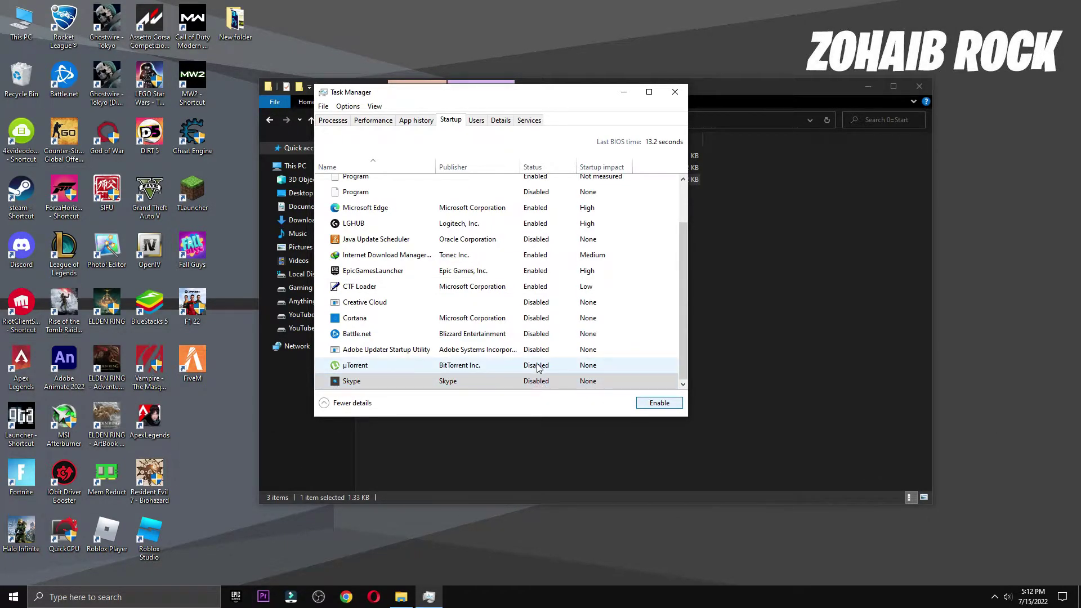
- Review the status of the other startup apps, from µTorrent up to Vanguard tray notification, and close Task Manager
click(536, 366)
click(455, 337)
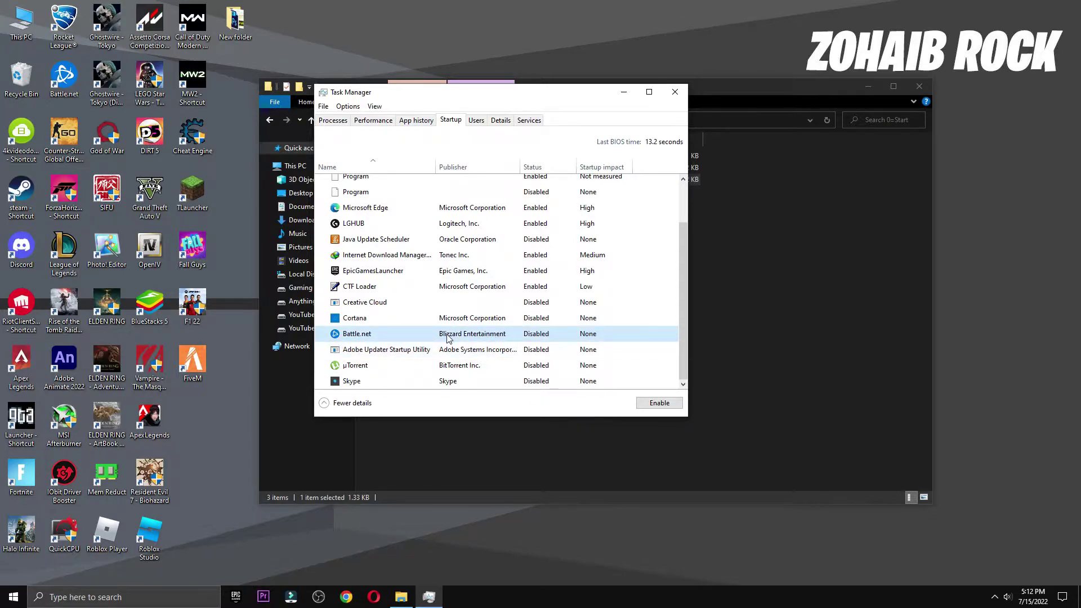
click(465, 324)
click(477, 304)
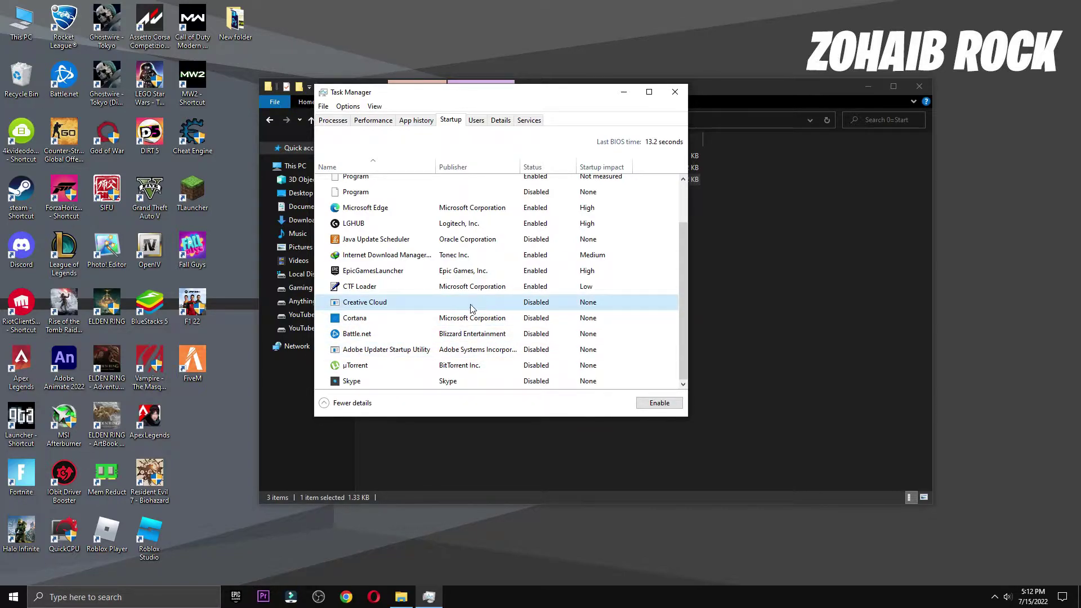
click(504, 239)
scroll(501, 270, up, 2)
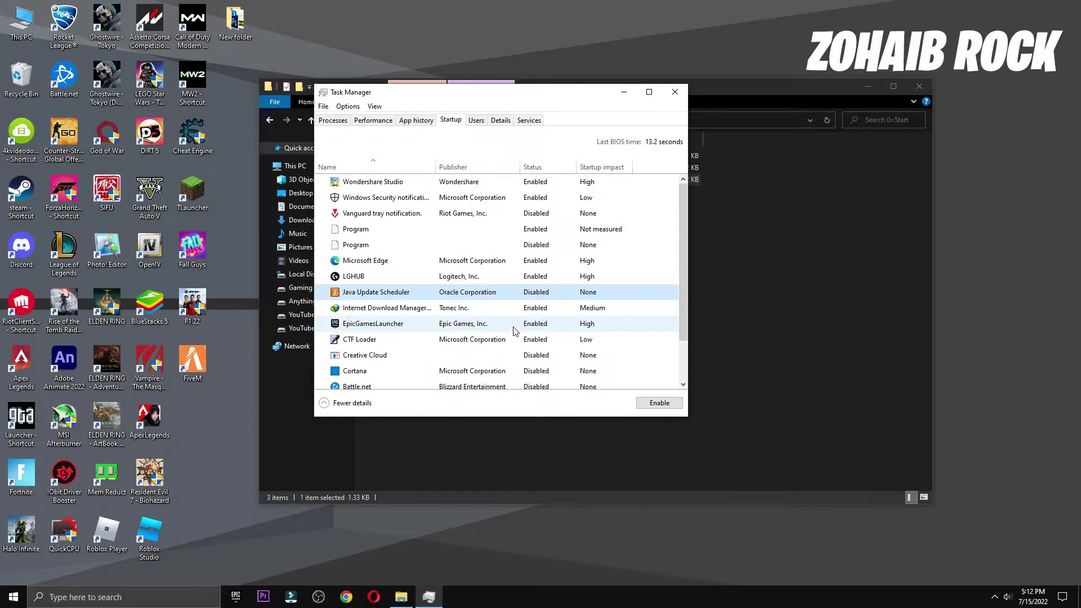
click(612, 208)
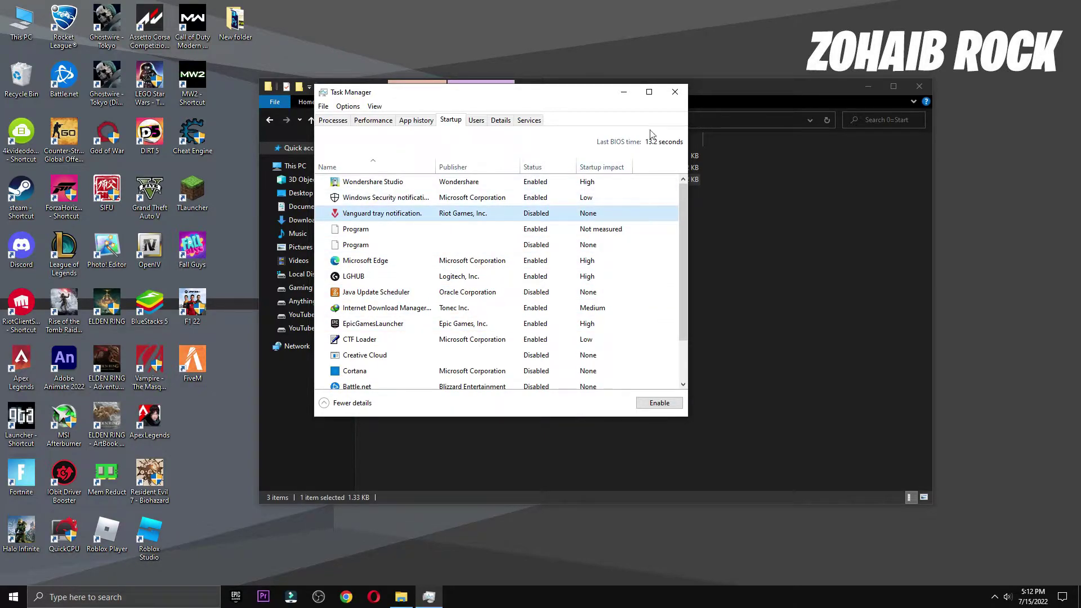
click(675, 92)
- Go to the fix pack's 1=Cleanup folder and use its Run shortcut to open %temp%
click(269, 120)
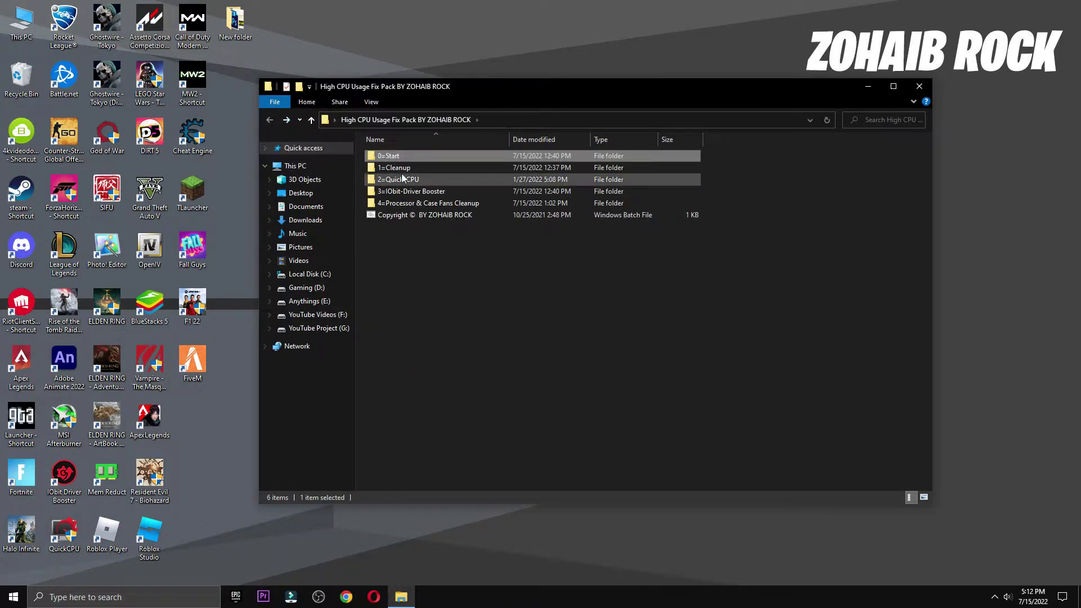
double_click(403, 170)
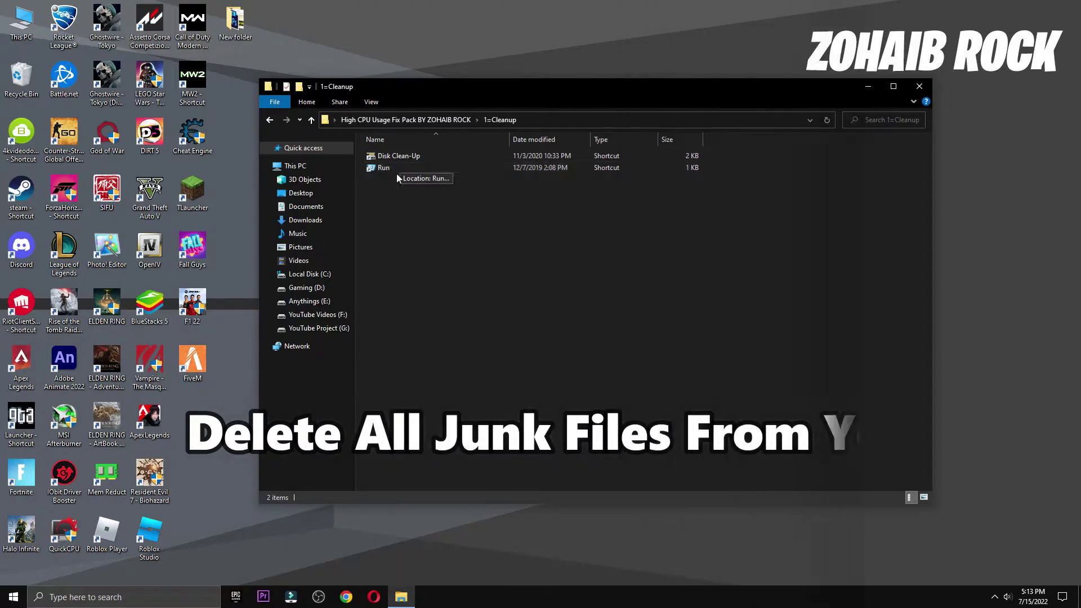
double_click(408, 169)
drag(166, 476, 619, 204)
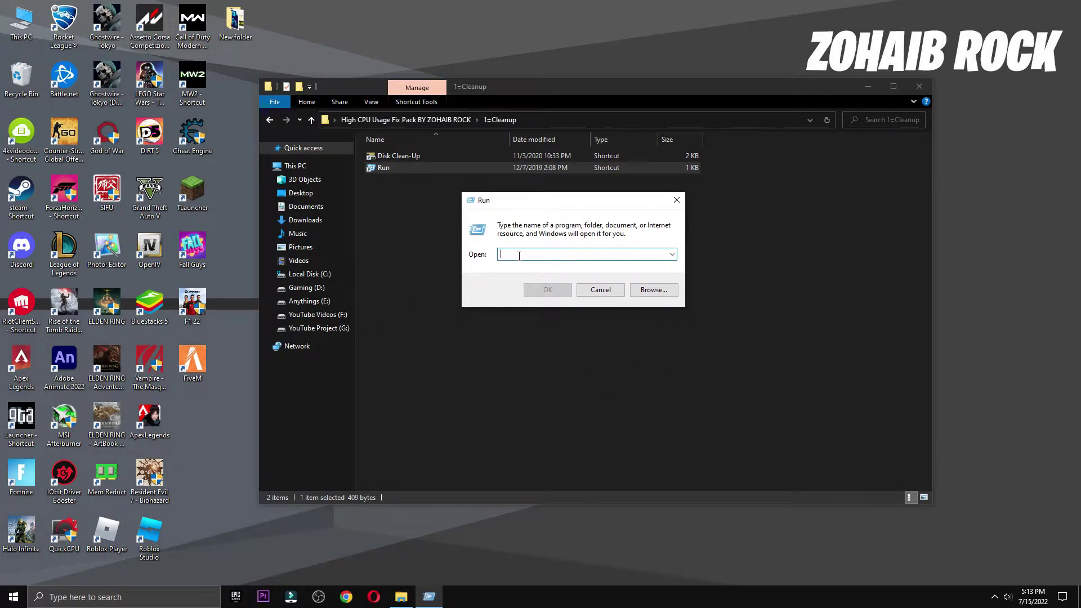
text(%temp%)
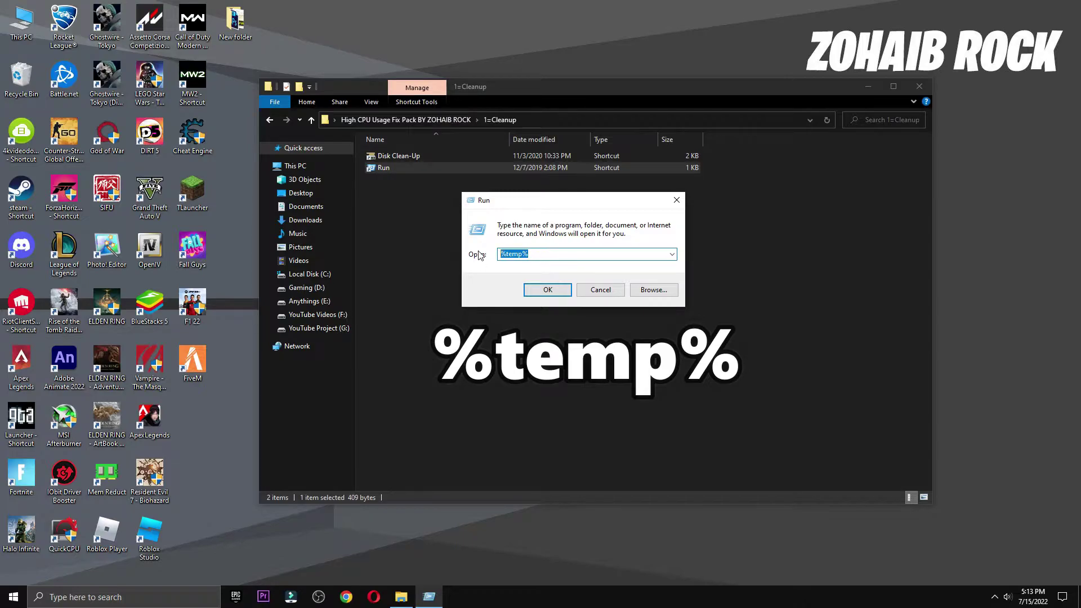
click(542, 289)
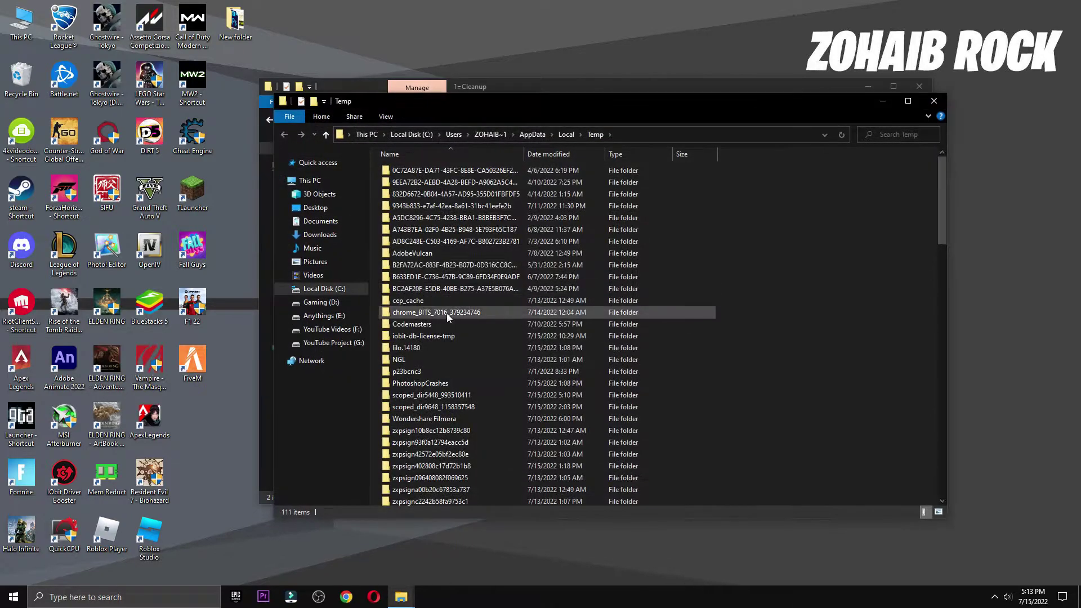
- Delete everything in the Temp folder, skipping all items that need permission or are in use, and close the folder
key(ctrl+a)
right_click(433, 226)
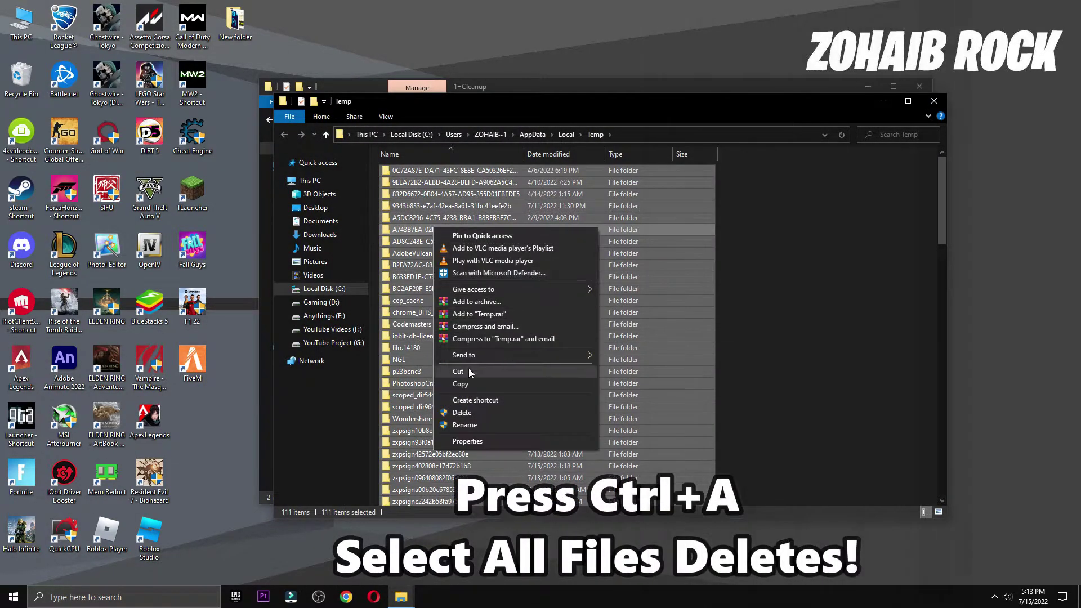
click(476, 408)
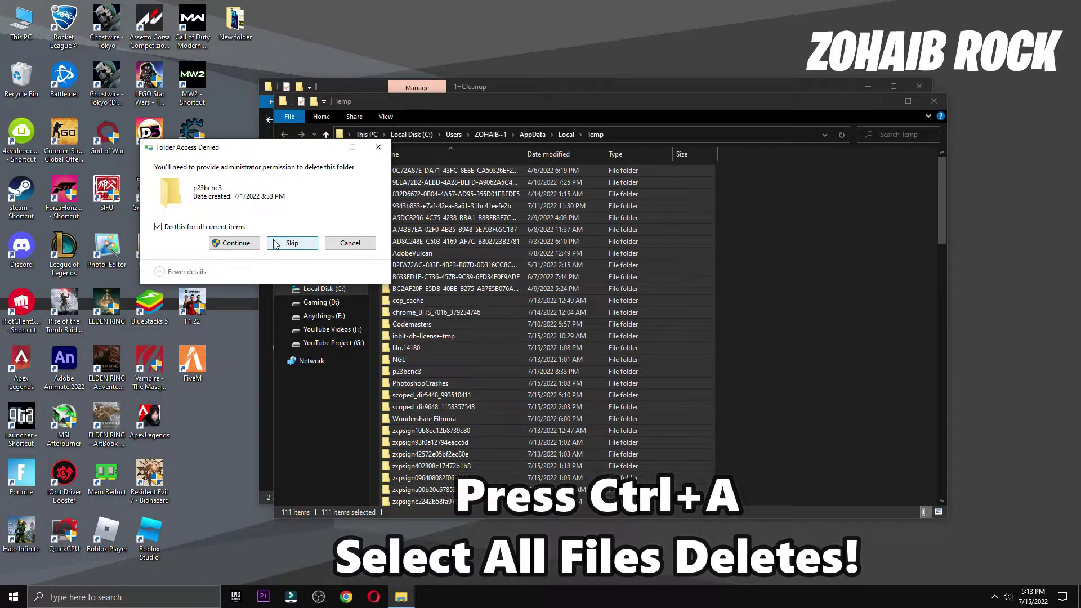
click(292, 245)
click(225, 252)
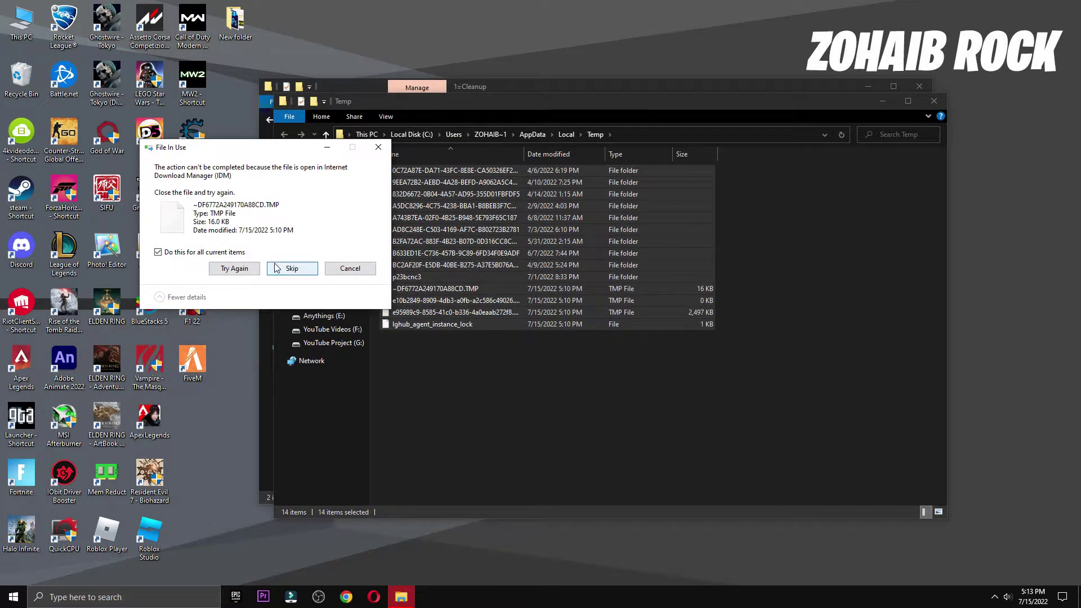
click(293, 269)
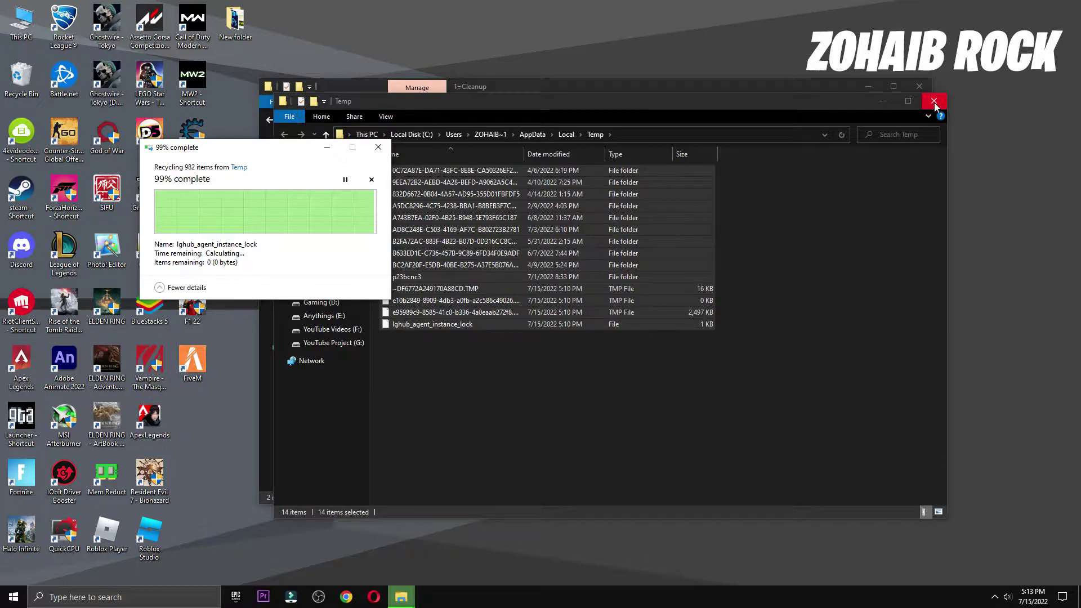
click(934, 102)
- Use the Run shortcut again to open the Windows prefetch folder
double_click(387, 168)
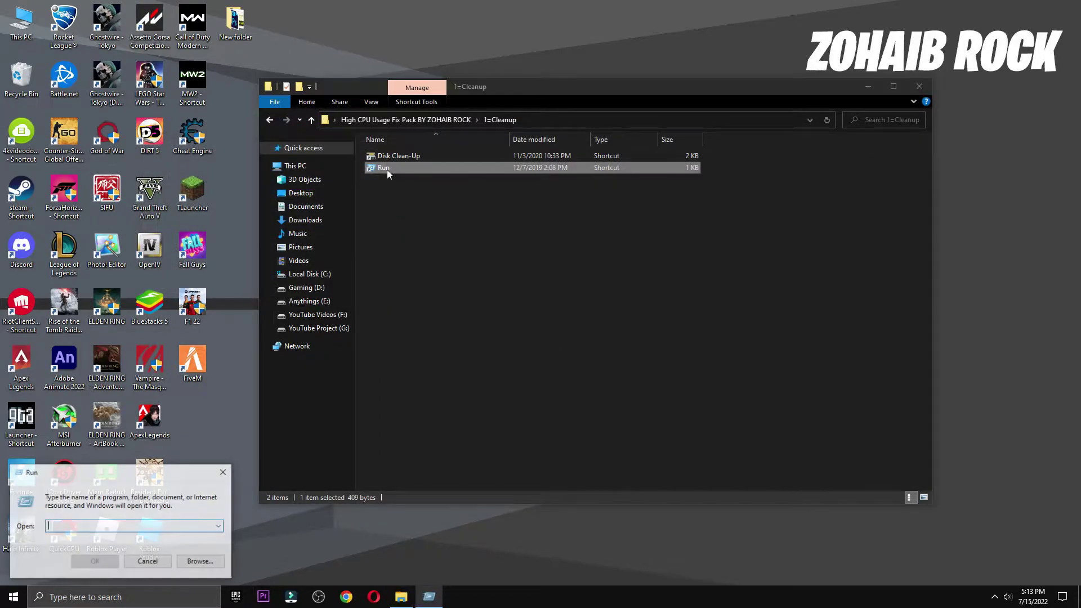
drag(142, 474, 603, 234)
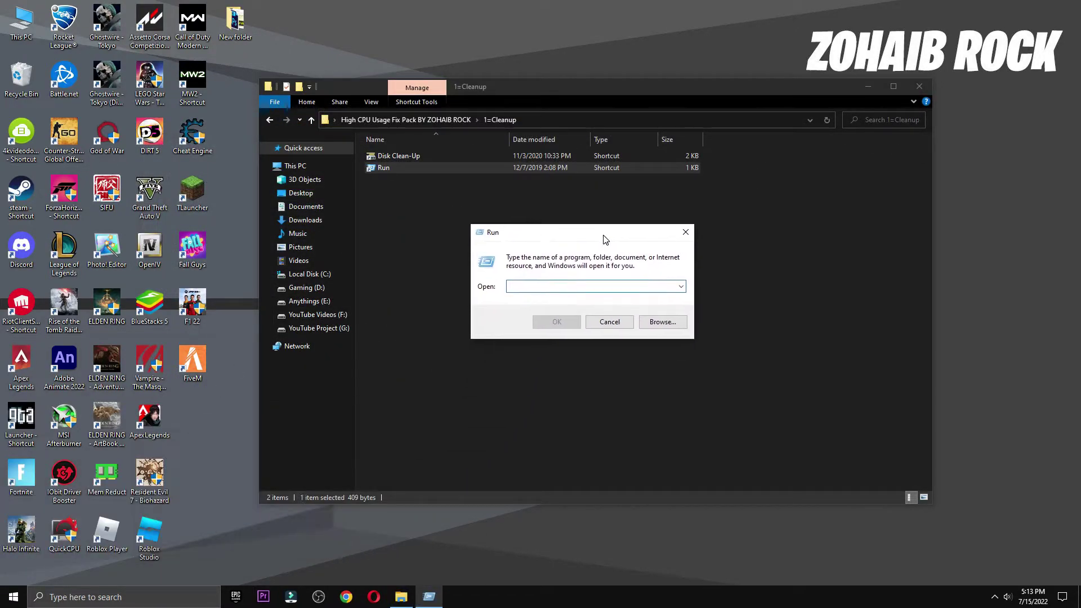
click(553, 287)
text(prefetch)
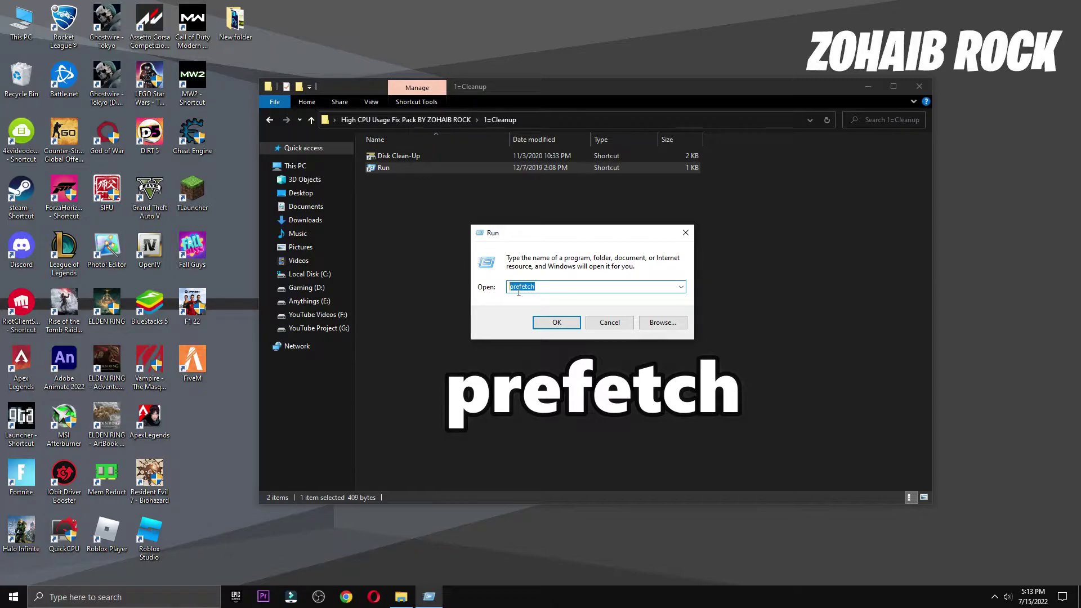
click(555, 323)
click(550, 310)
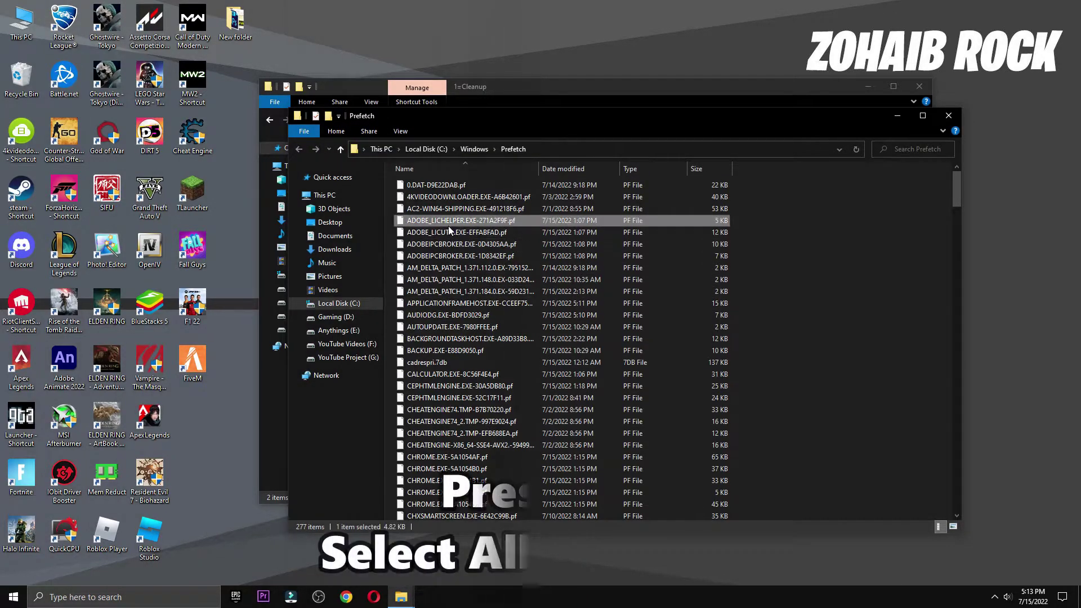
- Delete all files in the Prefetch folder and close its window
key(ctrl+a)
right_click(449, 229)
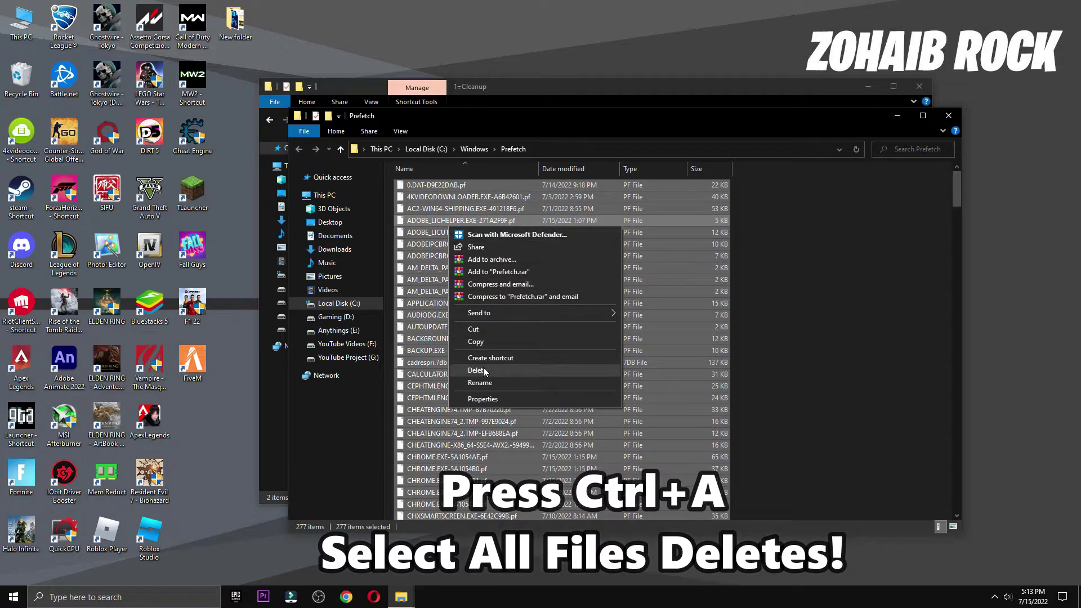
click(530, 374)
click(567, 268)
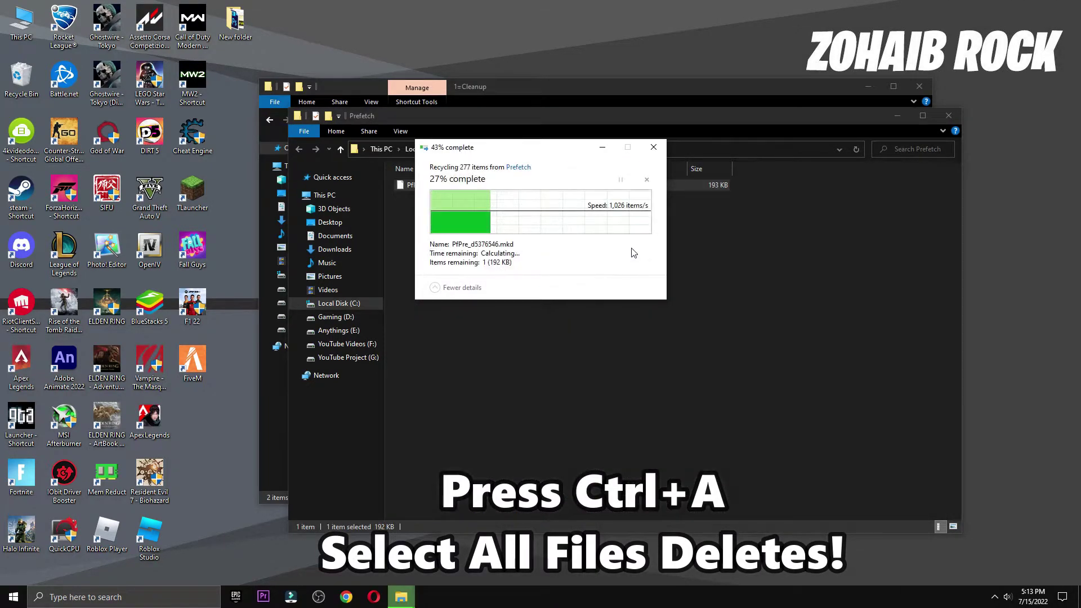
click(949, 115)
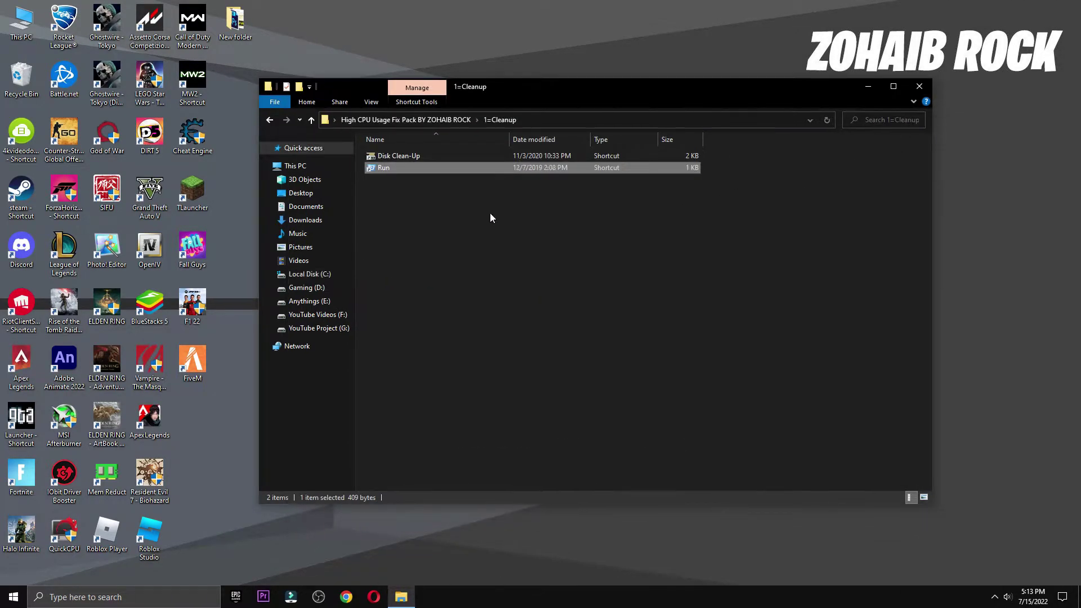
- Launch the Disk Clean-Up shortcut and scan drive C: for files that can be removed
double_click(394, 156)
click(491, 298)
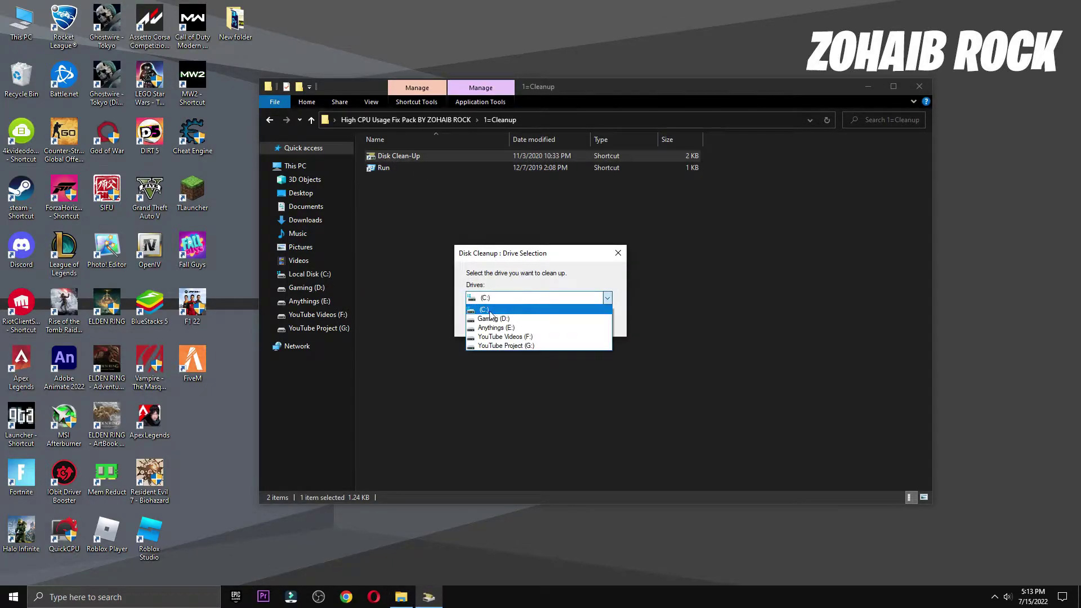
click(491, 311)
click(512, 323)
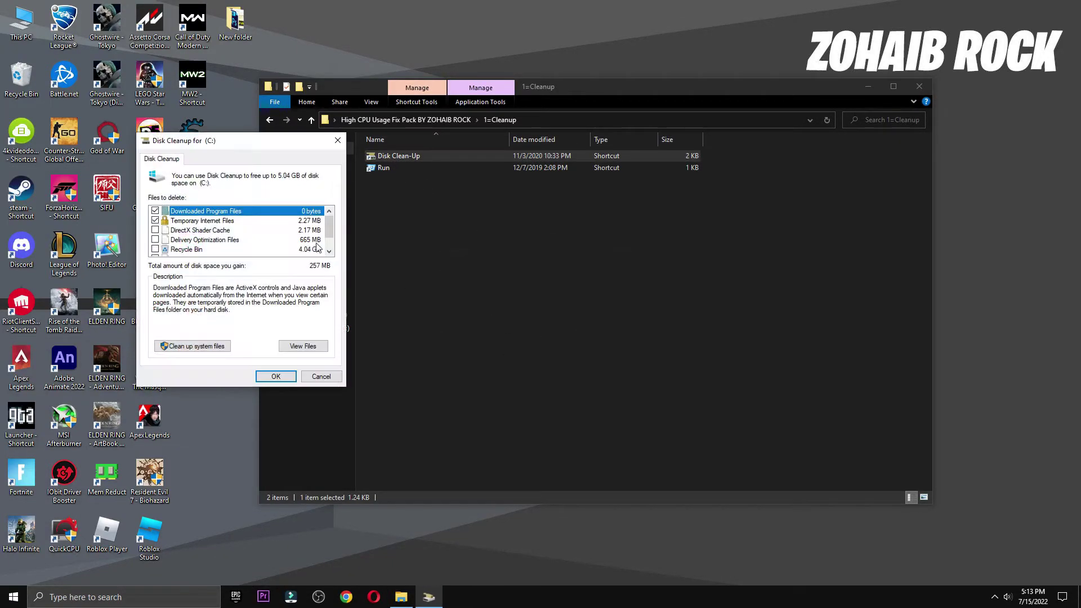
drag(269, 141, 574, 136)
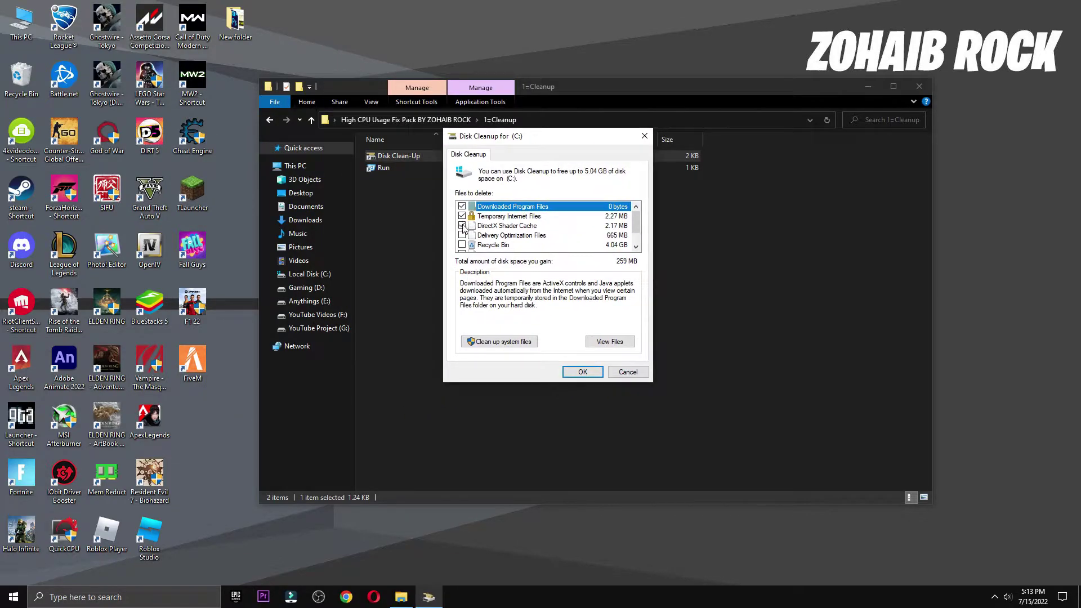
- Include DirectX Shader Cache, Delivery Optimization Files and Recycle Bin in the cleanup, and confirm deleting the selected files
click(462, 245)
scroll(484, 241, down, 1)
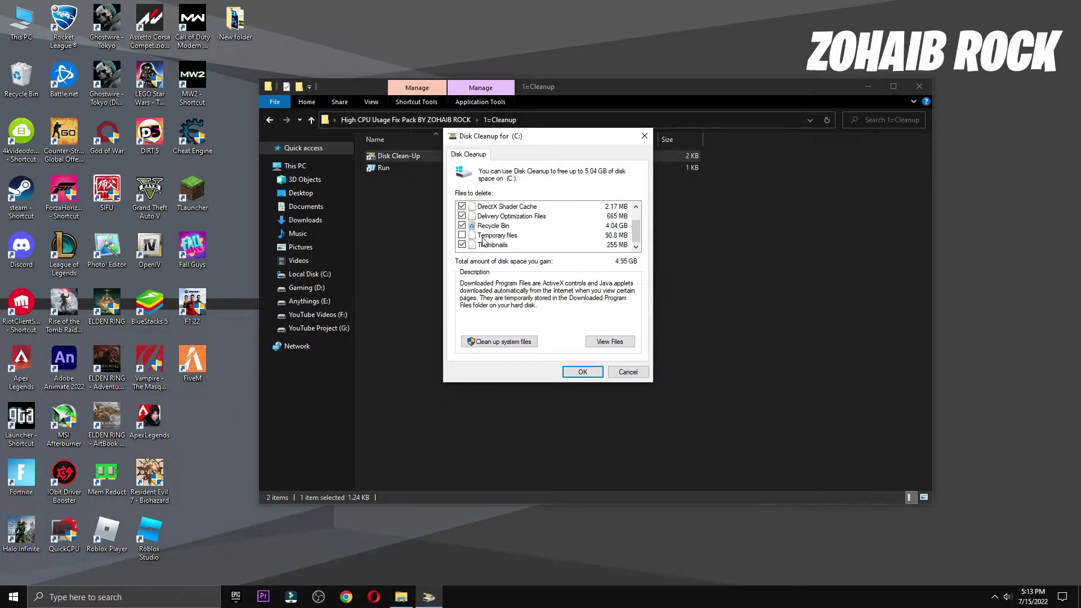
click(583, 372)
click(574, 311)
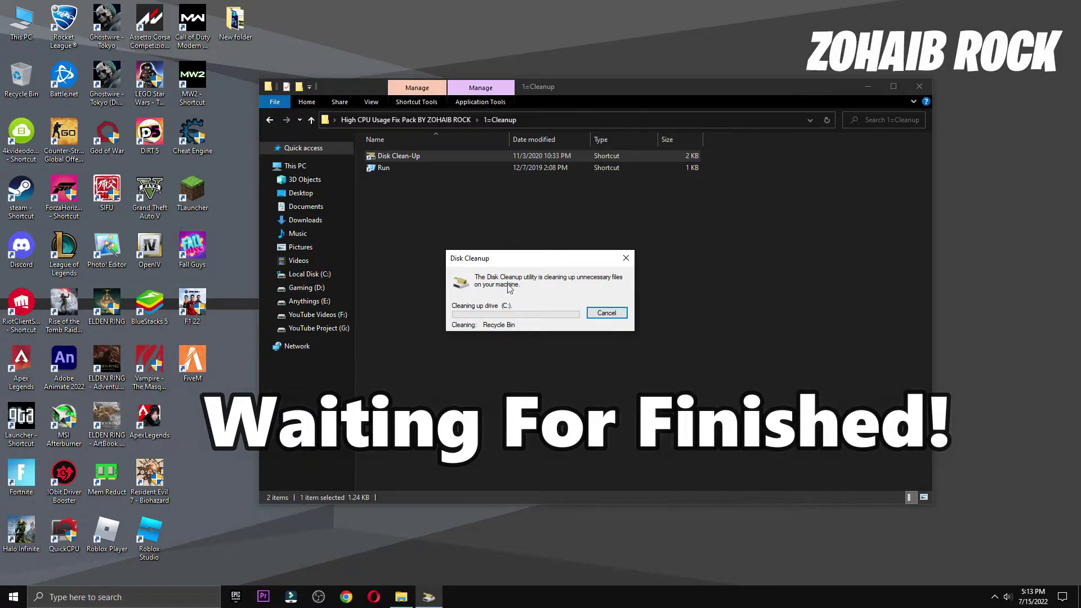
- Close the Cleanup folder and check in the Windows privacy settings whether apps may run in the background
click(919, 87)
click(8, 595)
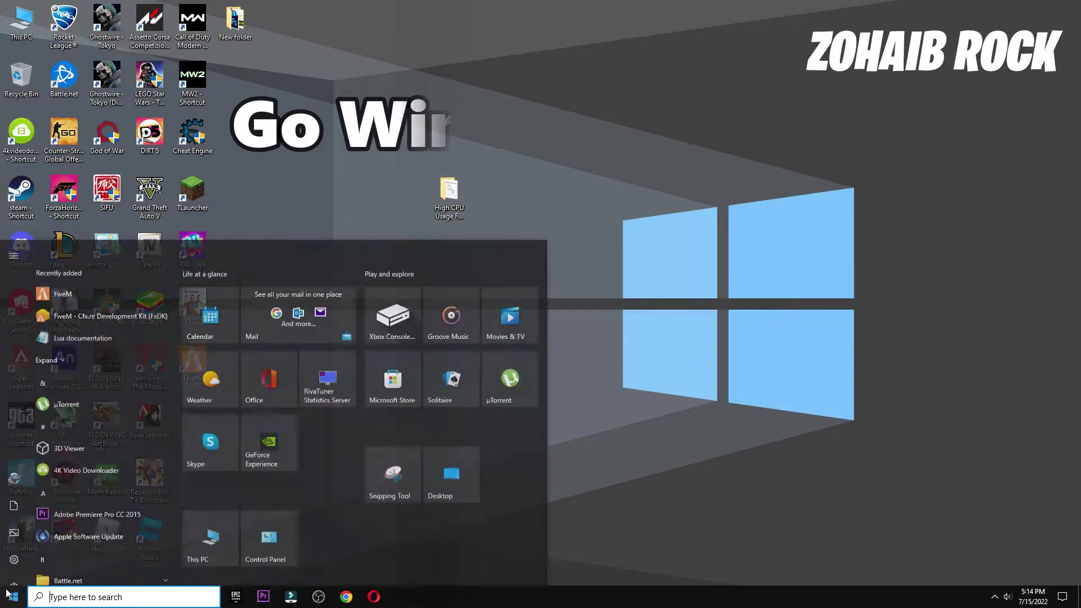
mouse_move(93, 546)
click(42, 546)
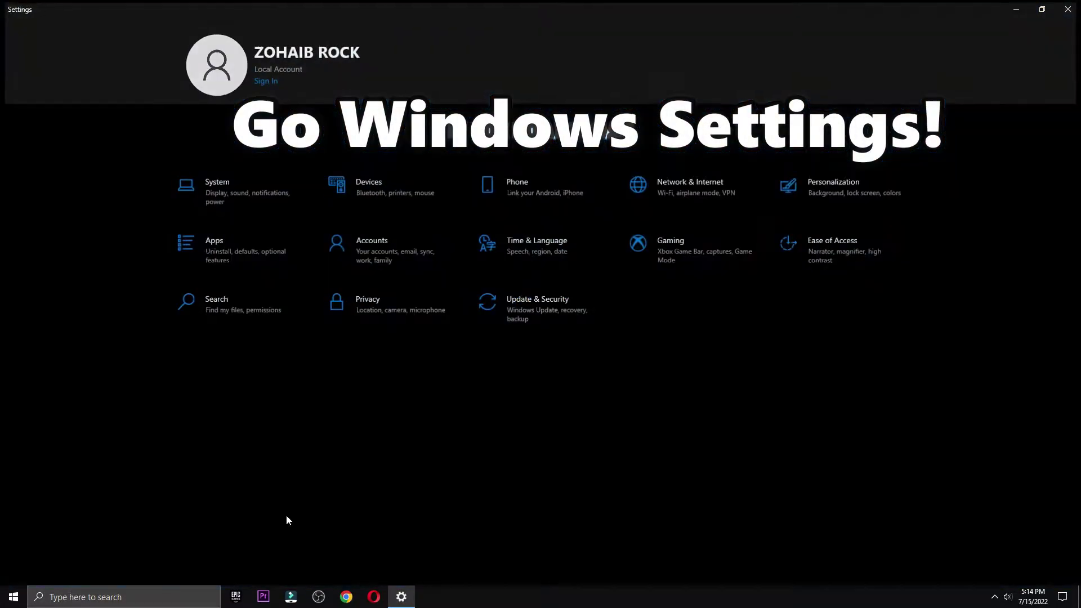
click(381, 297)
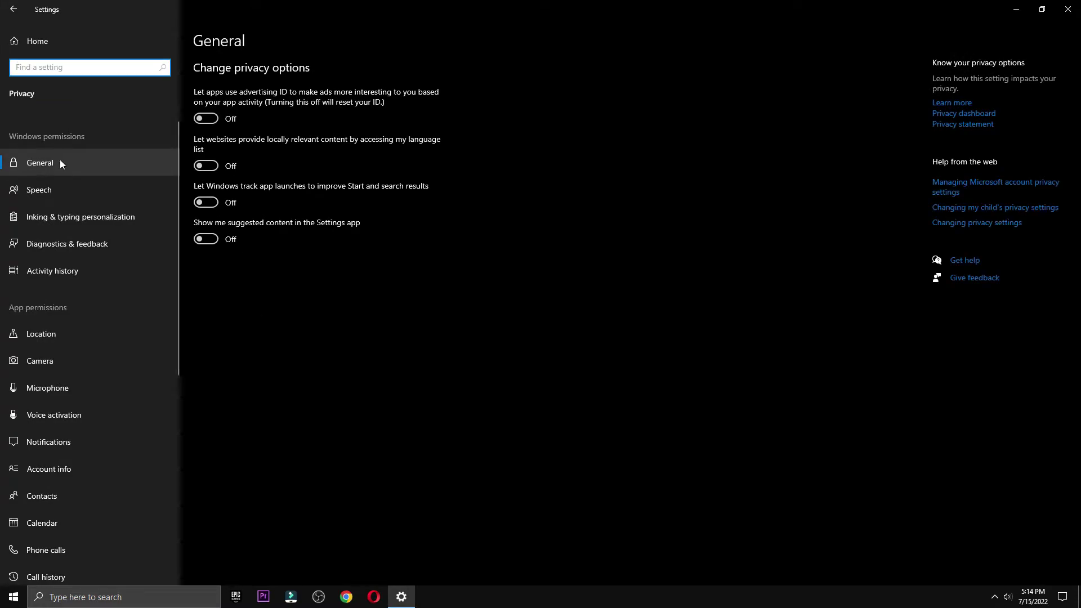
scroll(108, 325, down, 5)
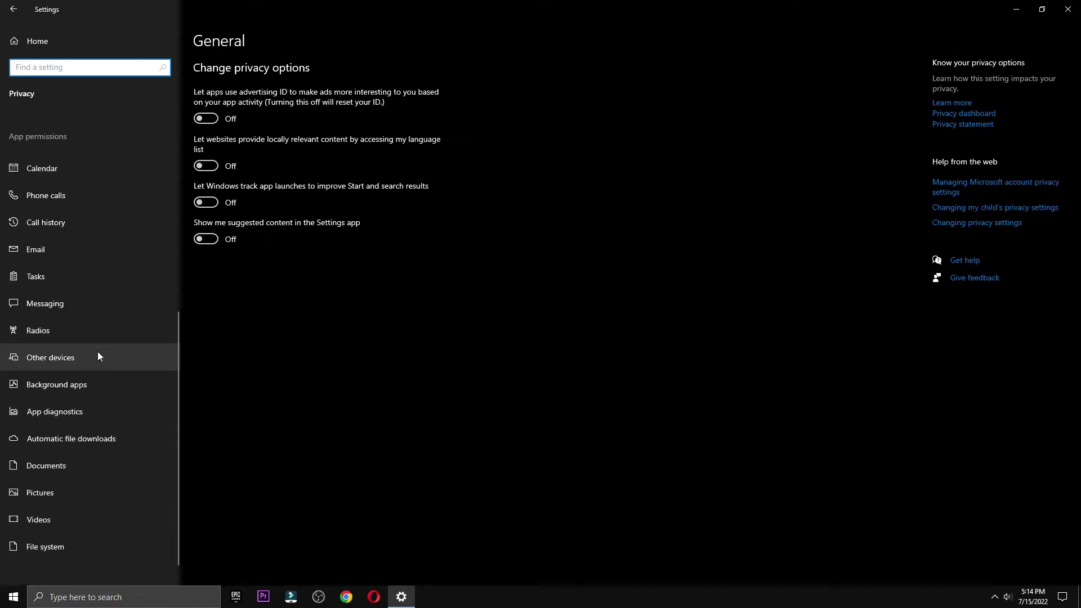
click(70, 387)
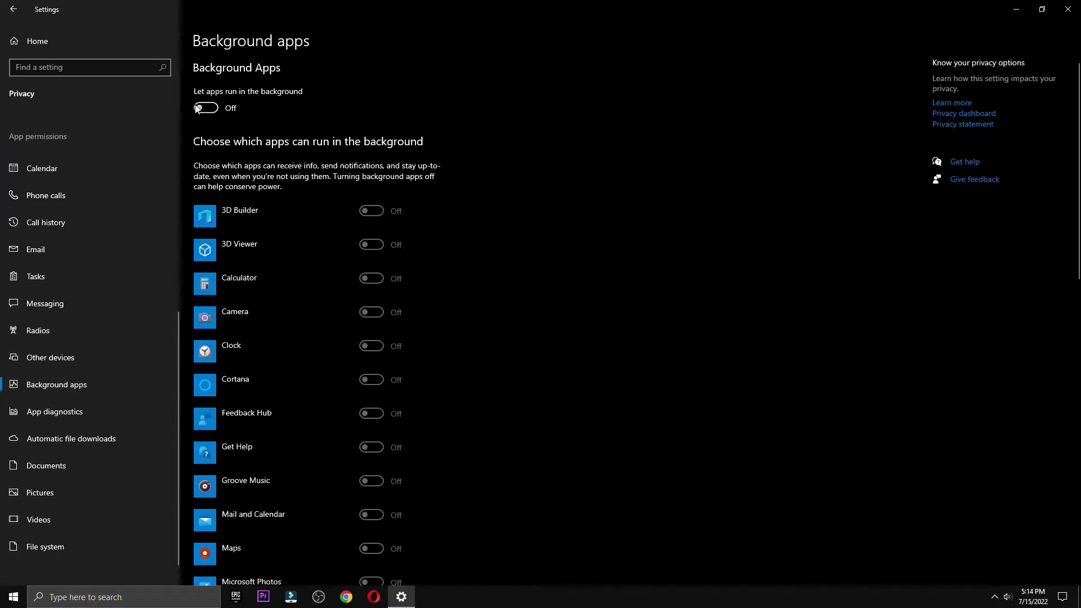
- Check Game Mode in the Gaming settings and open the related Graphics settings
click(13, 11)
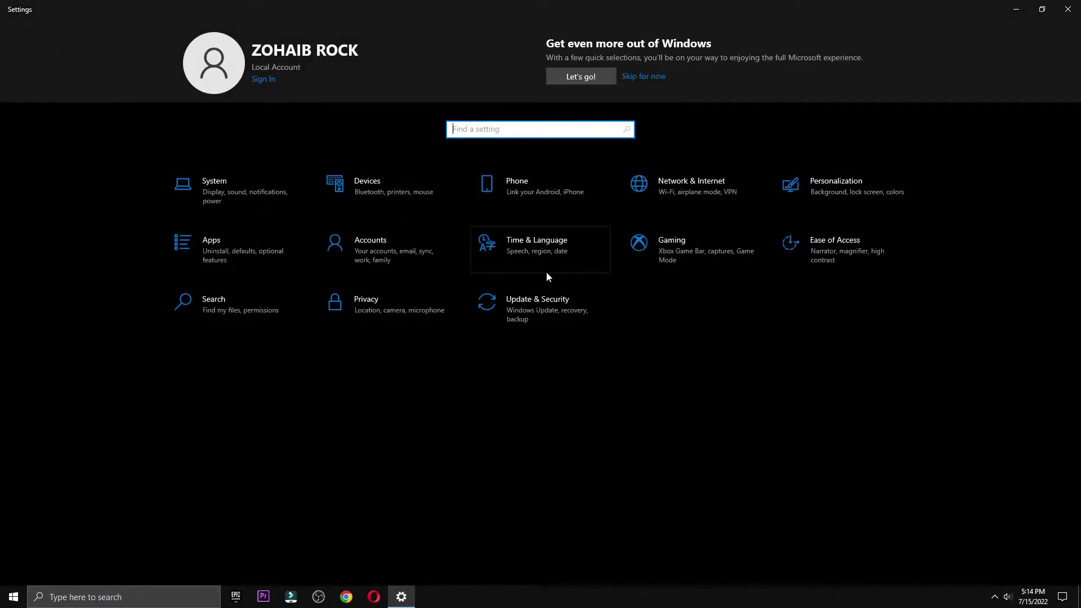
click(659, 260)
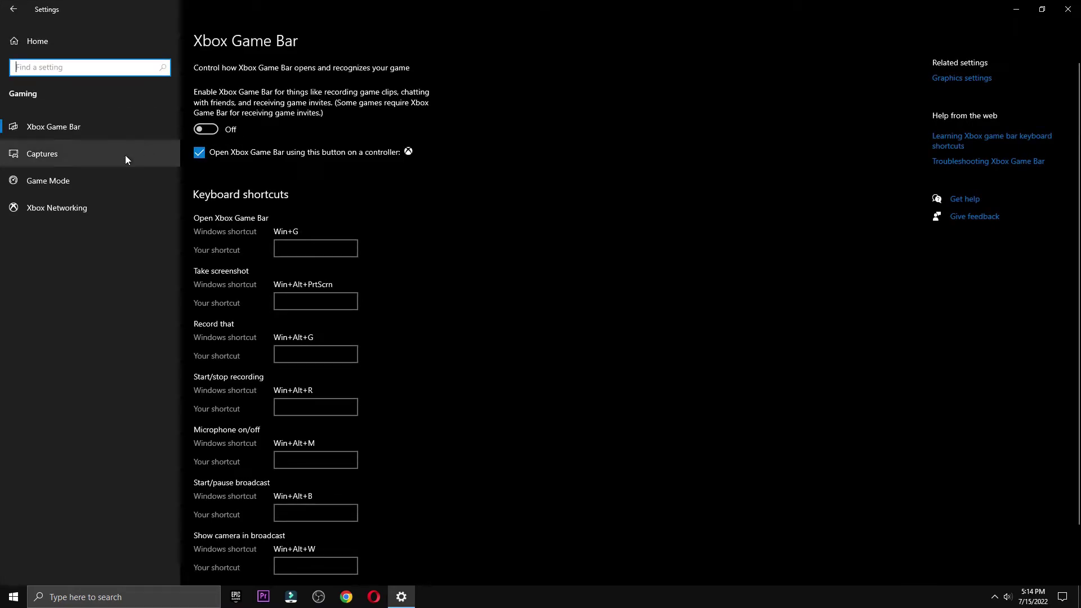
click(135, 180)
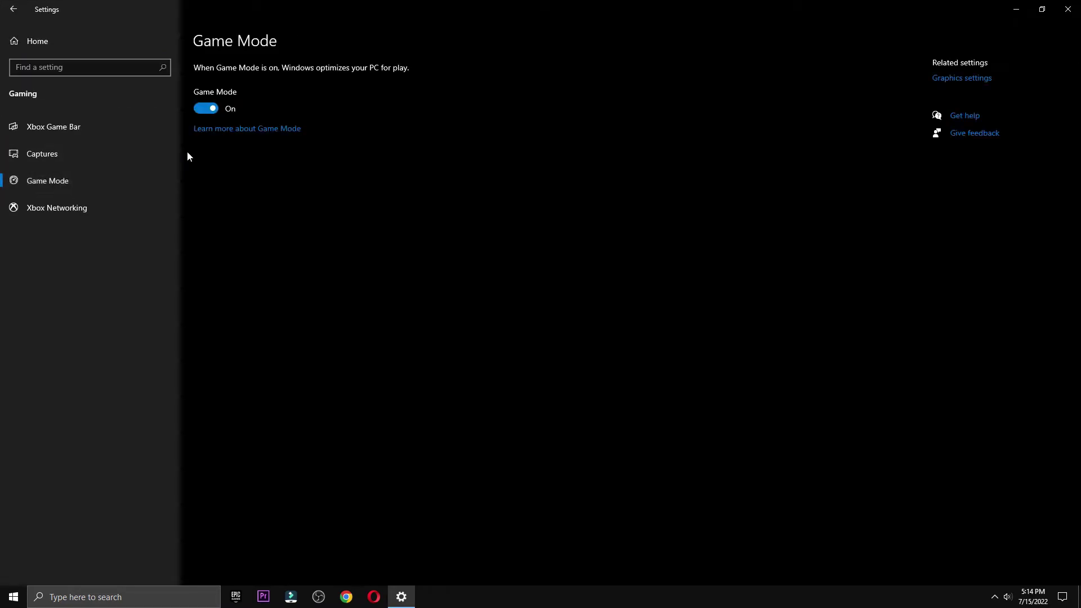
click(961, 79)
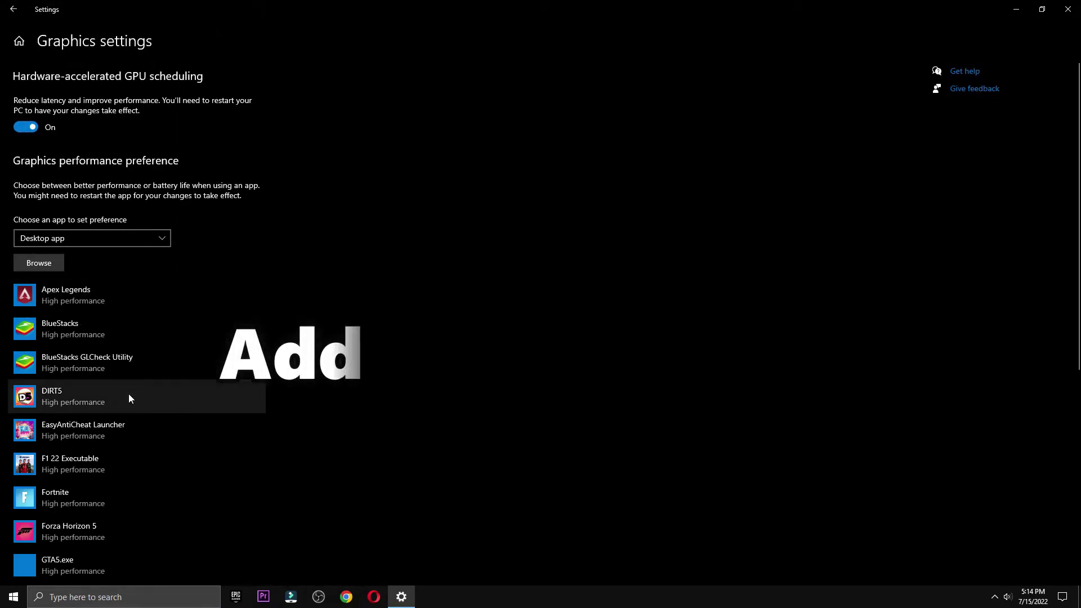
- Remove Fortnite from the list of apps with a graphics performance preference
scroll(83, 495, down, 2)
scroll(83, 496, down, 3)
scroll(48, 473, up, 5)
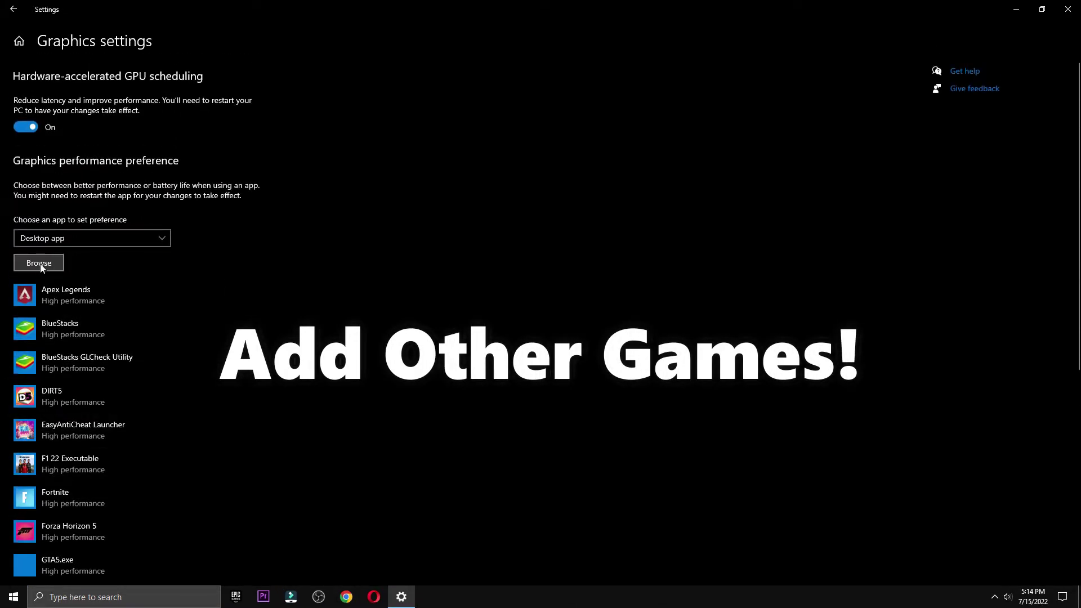
scroll(62, 254, down, 5)
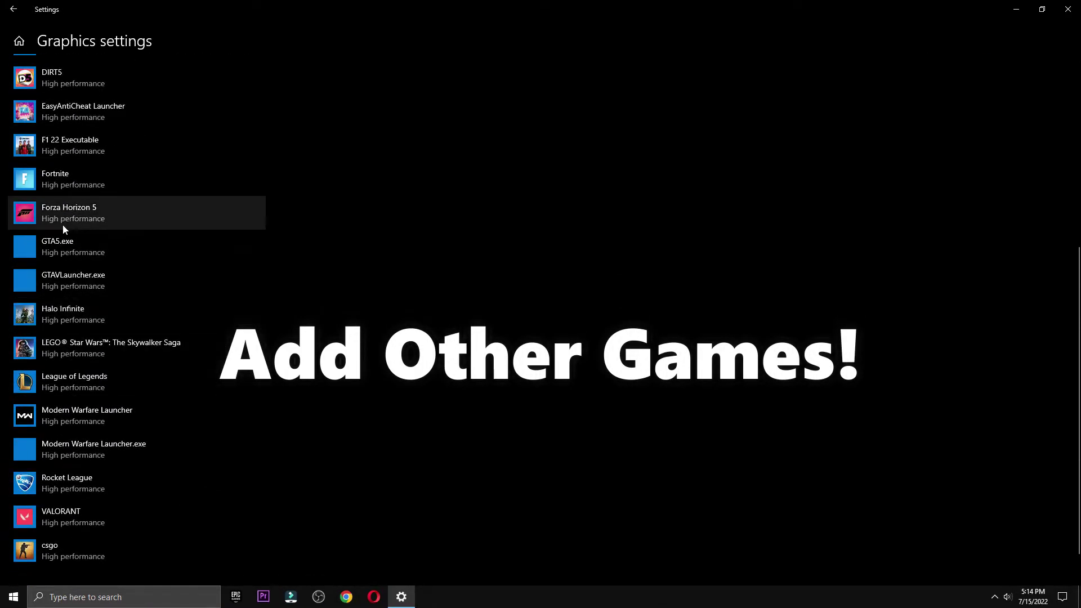
click(67, 187)
click(231, 241)
scroll(157, 369, up, 5)
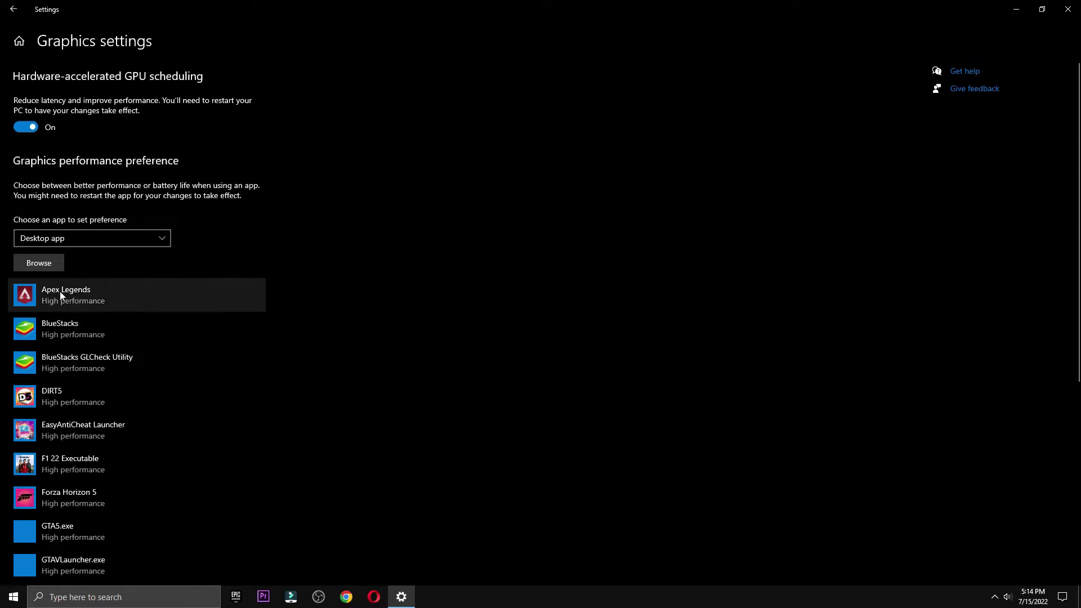
- Add FortniteClient-Win64-Shipping from D:\Epic Games\Fortnite\FortniteGame\Binaries\Win64 to the graphics performance list
click(40, 264)
click(52, 214)
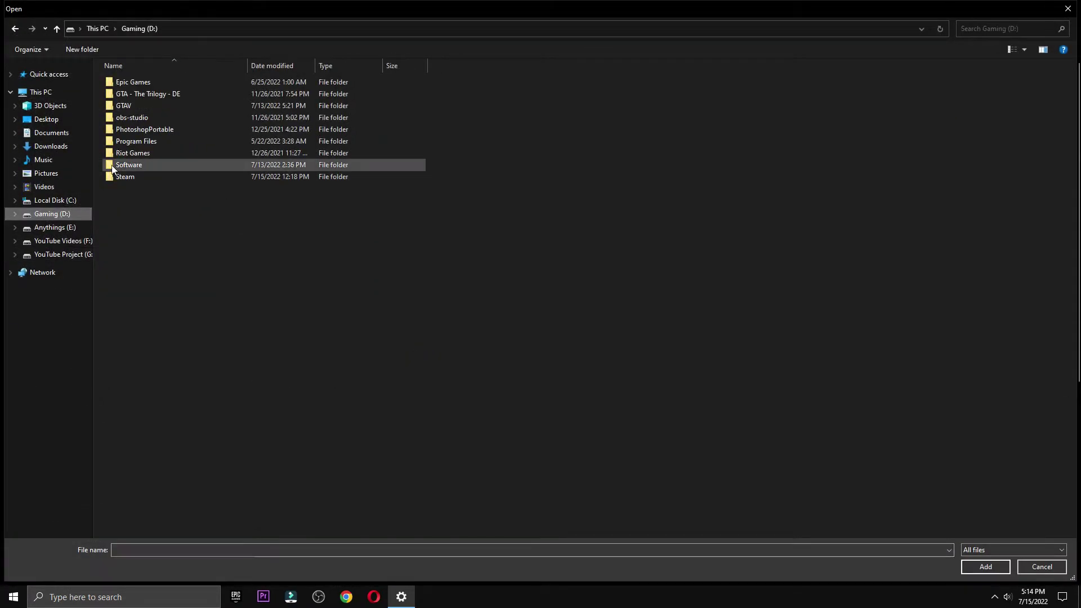
double_click(144, 83)
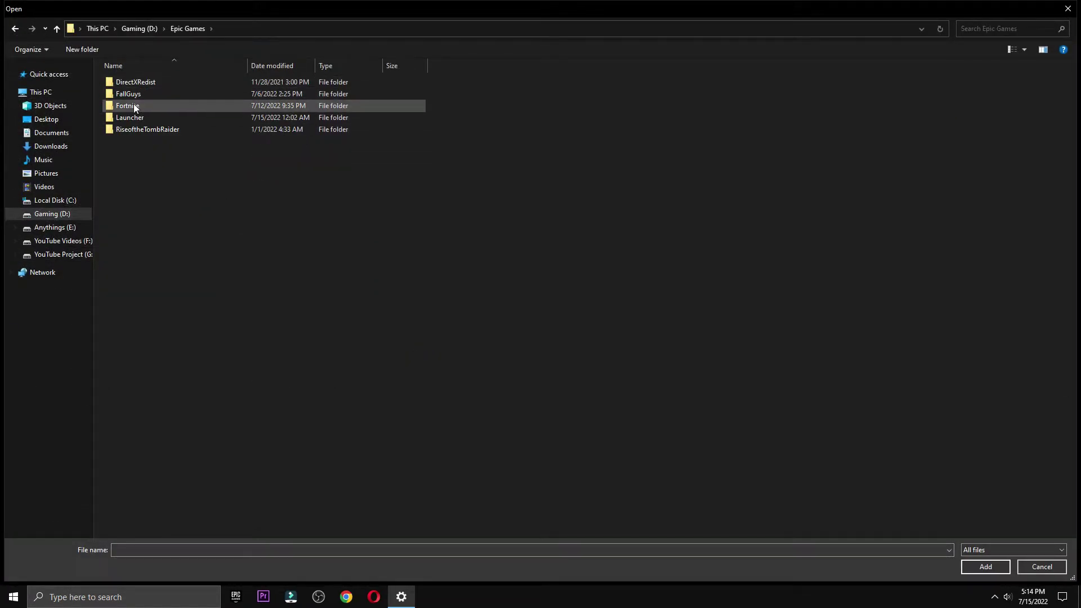
double_click(134, 105)
double_click(146, 117)
double_click(147, 82)
double_click(146, 92)
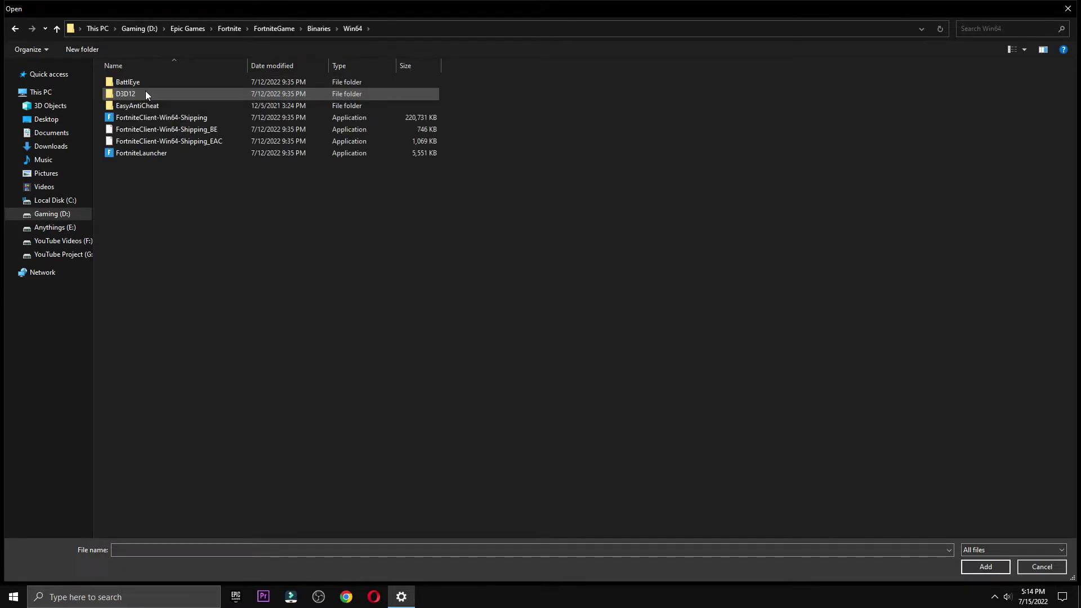
click(149, 117)
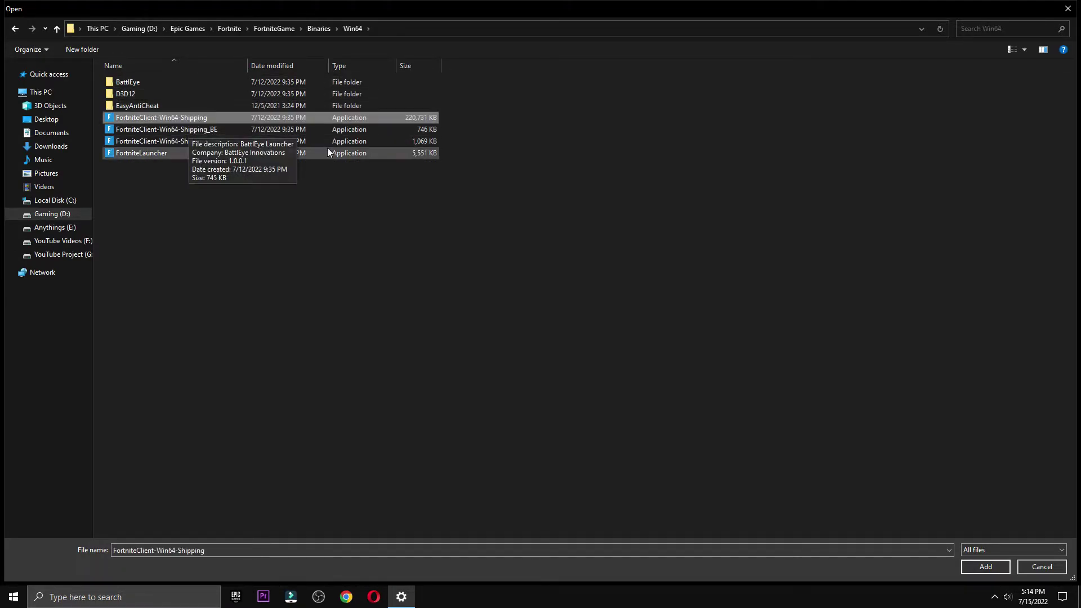
click(985, 566)
- Save High performance as Fortnite's graphics preference and close Windows Settings
click(172, 555)
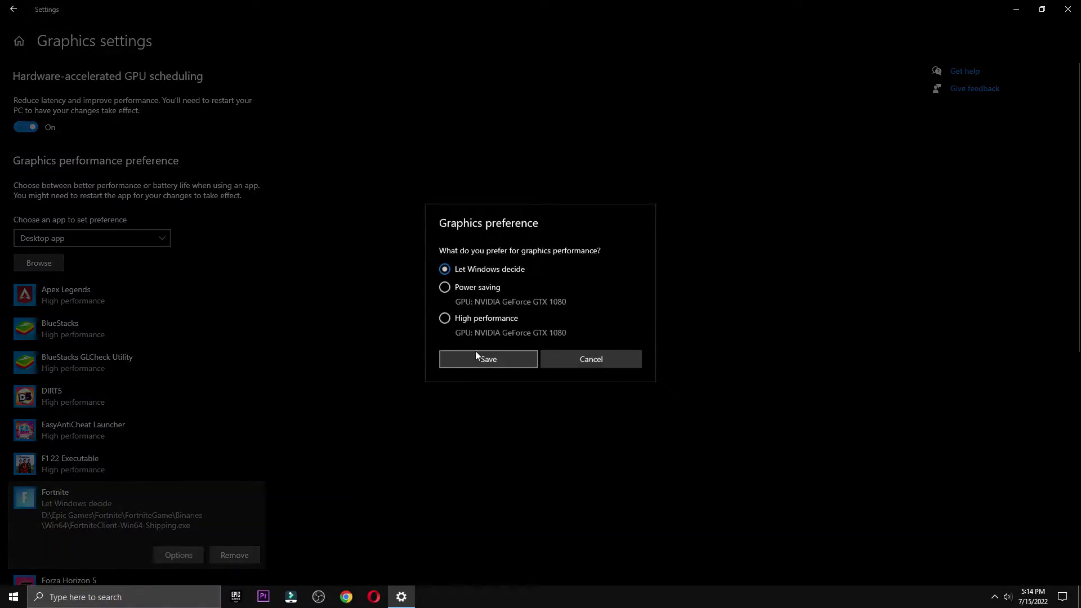
click(497, 361)
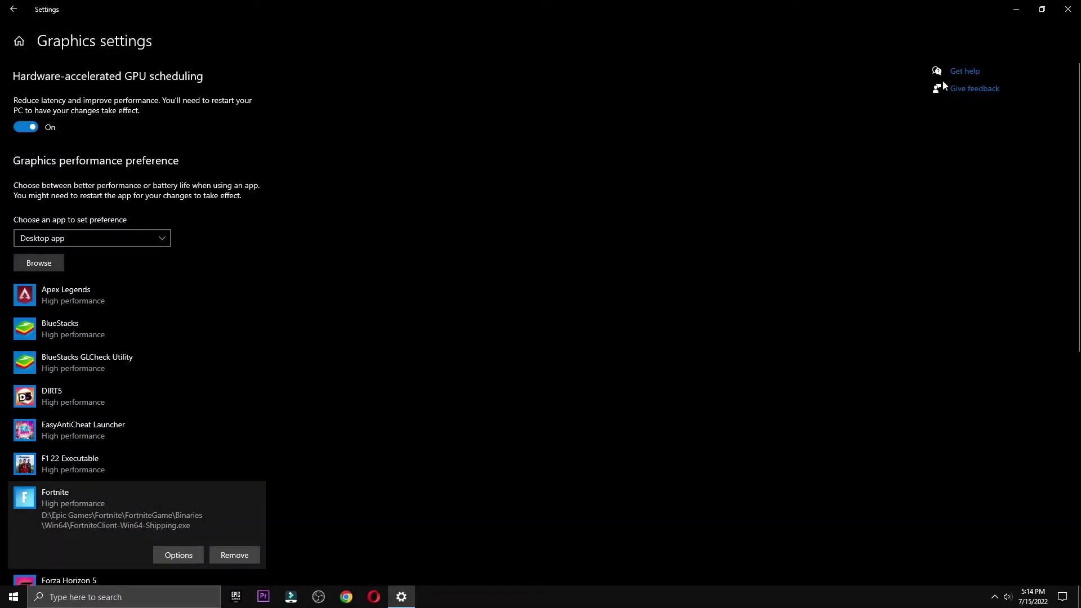
click(1068, 9)
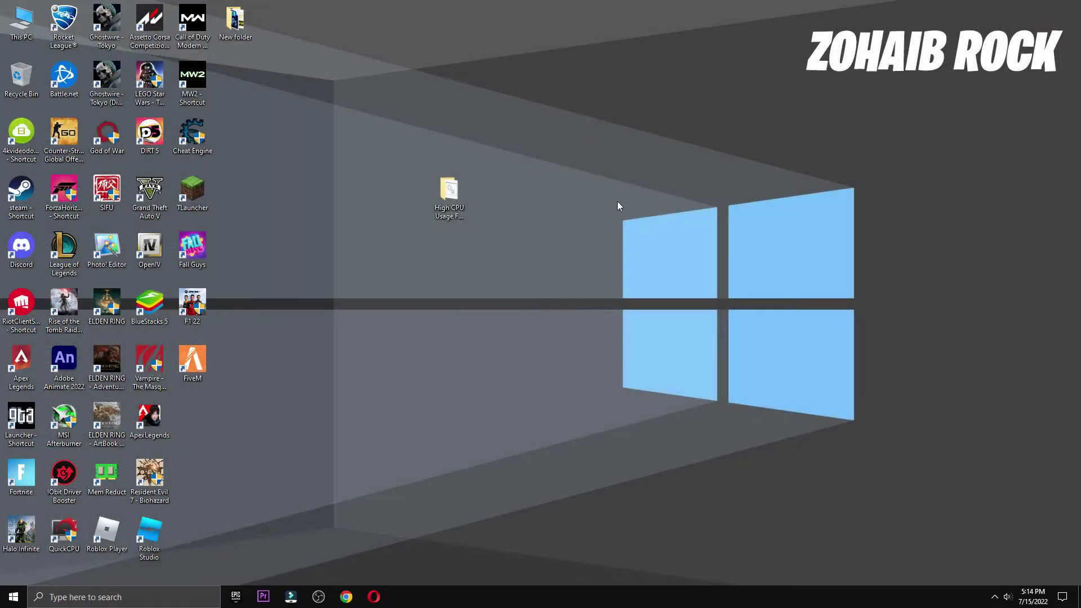
- Search Windows for msconfig and open System Configuration
click(152, 598)
text(mscong)
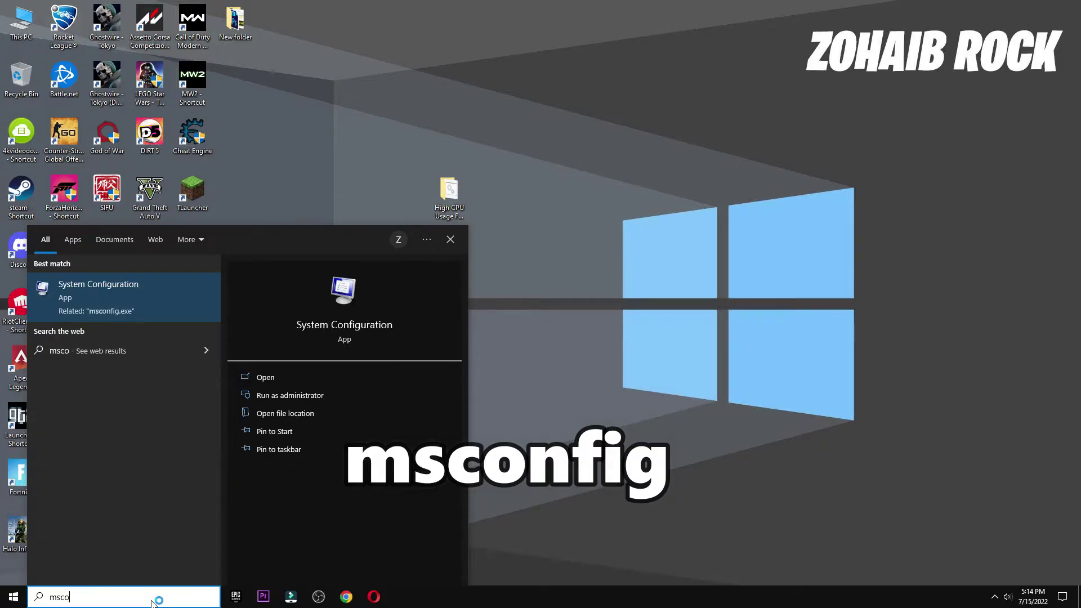
key(BackSpace)
text(fig)
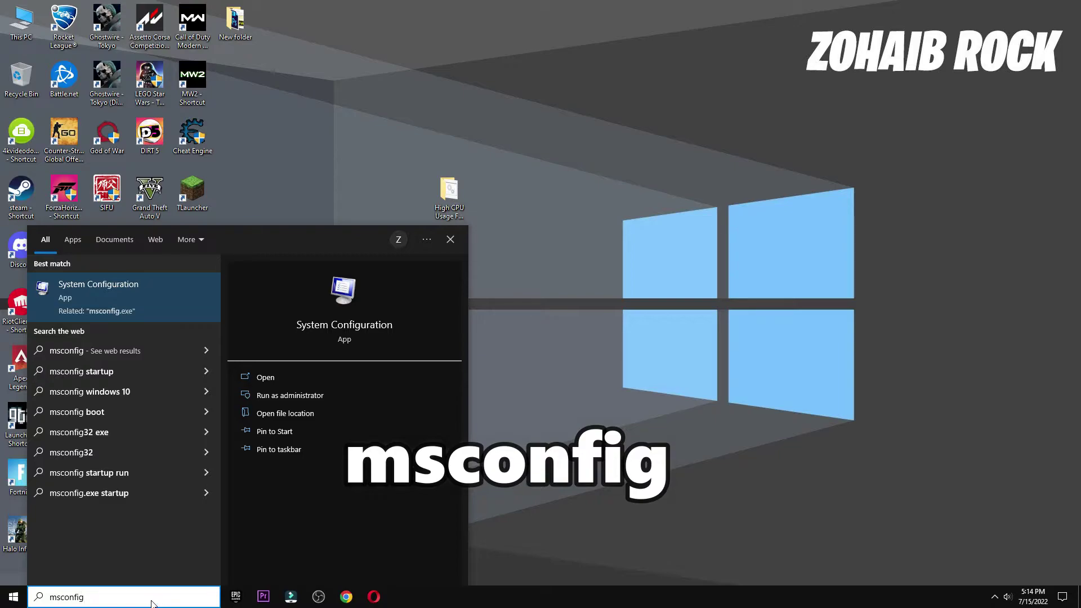
click(102, 302)
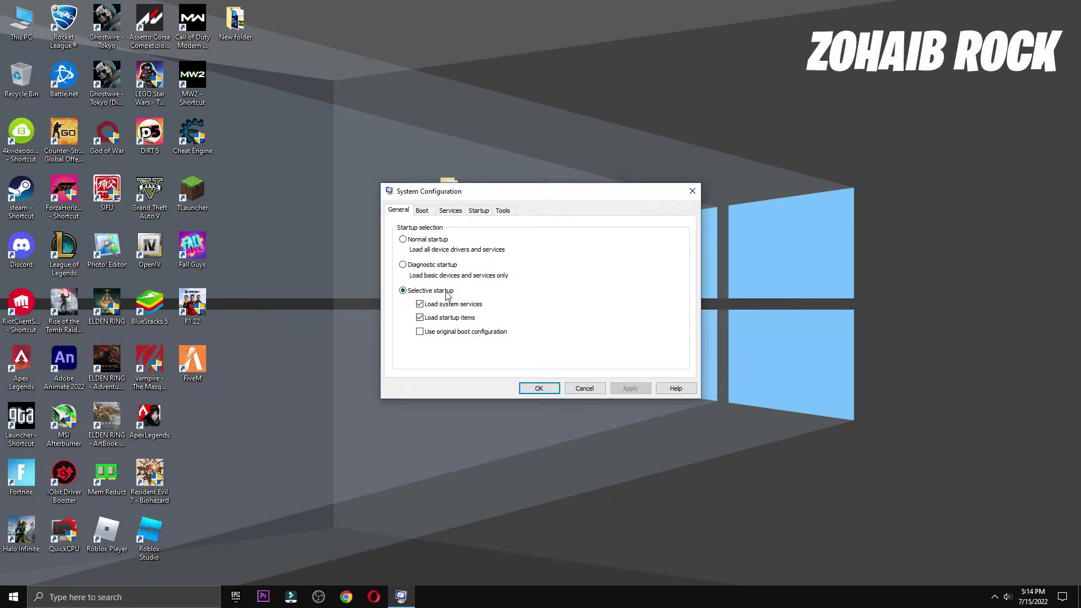
- Set the number of processors to 20 in the advanced boot options
click(423, 211)
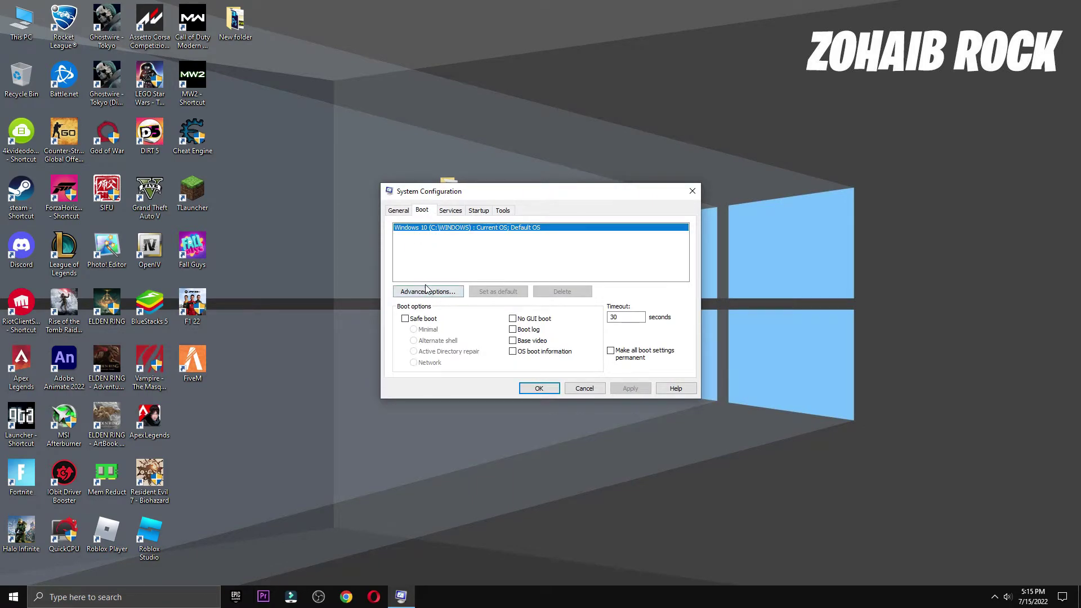
click(420, 293)
click(445, 213)
click(465, 226)
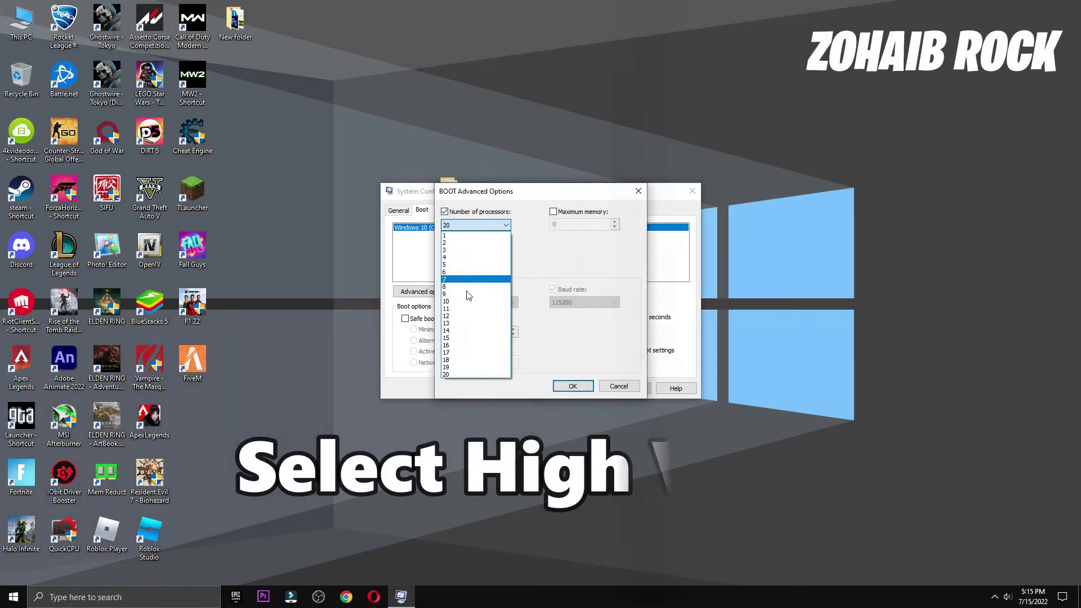
click(462, 376)
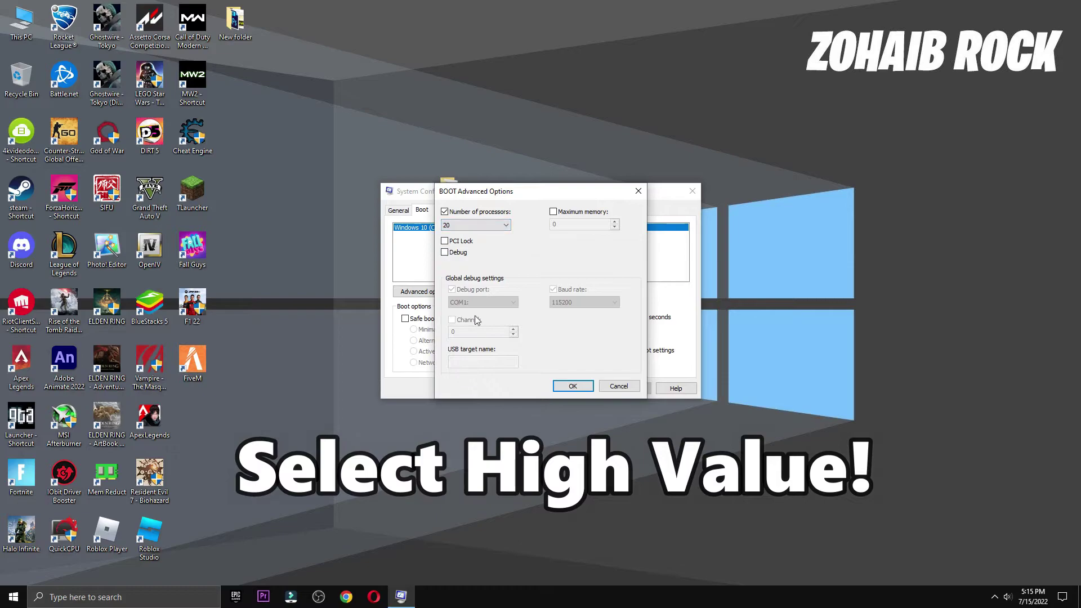
click(581, 388)
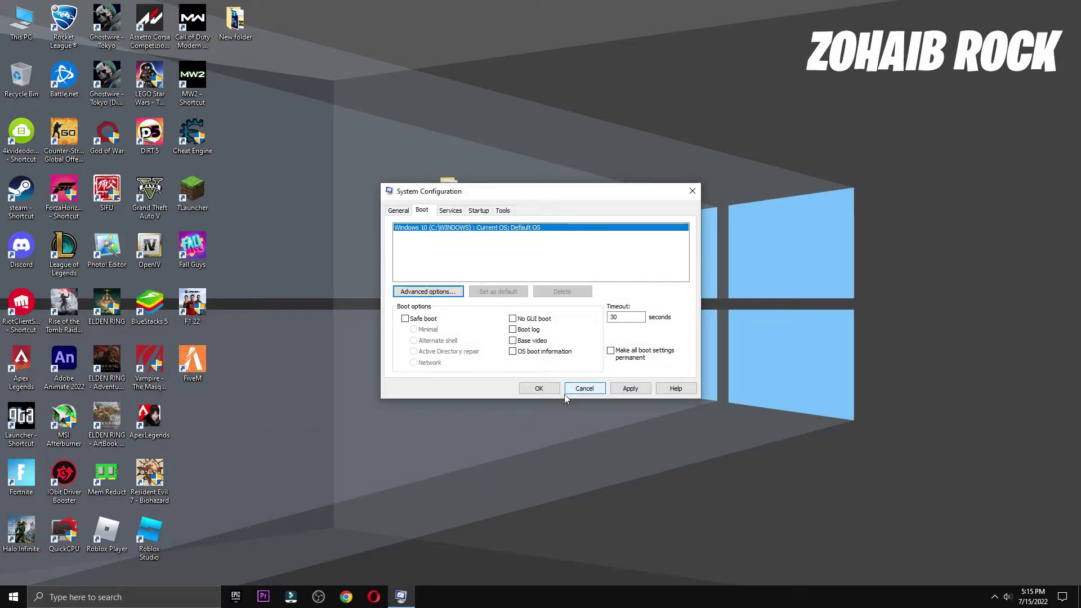
- Apply the System Configuration changes and exit without restarting the computer
click(628, 390)
click(535, 388)
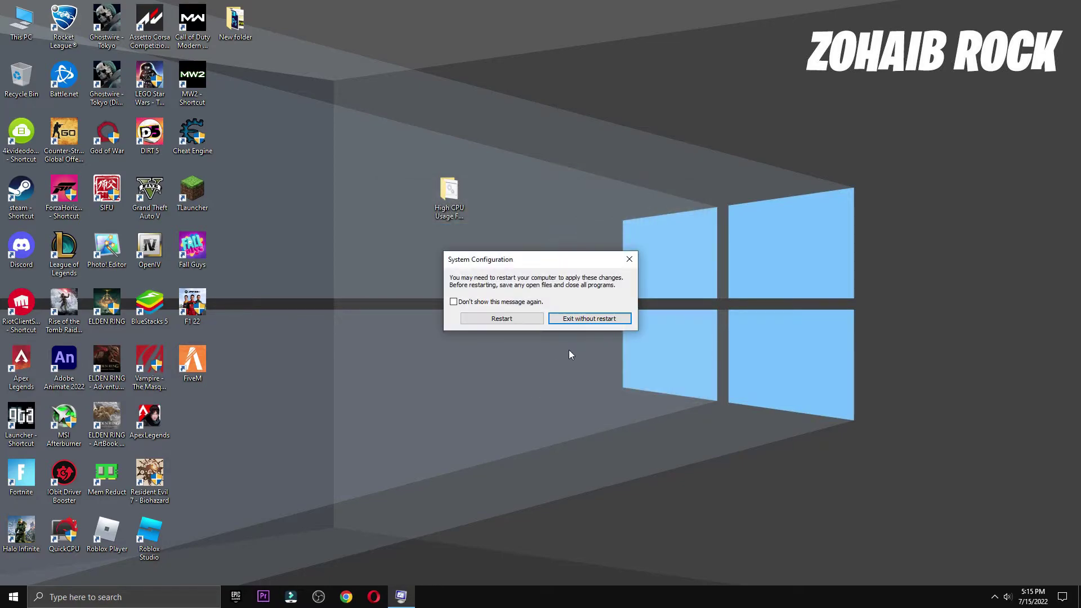
click(591, 319)
- Open the 64bit installer folder under 2=Quick-CPU in the High CPU Usage Fix Pack on the desktop
double_click(453, 191)
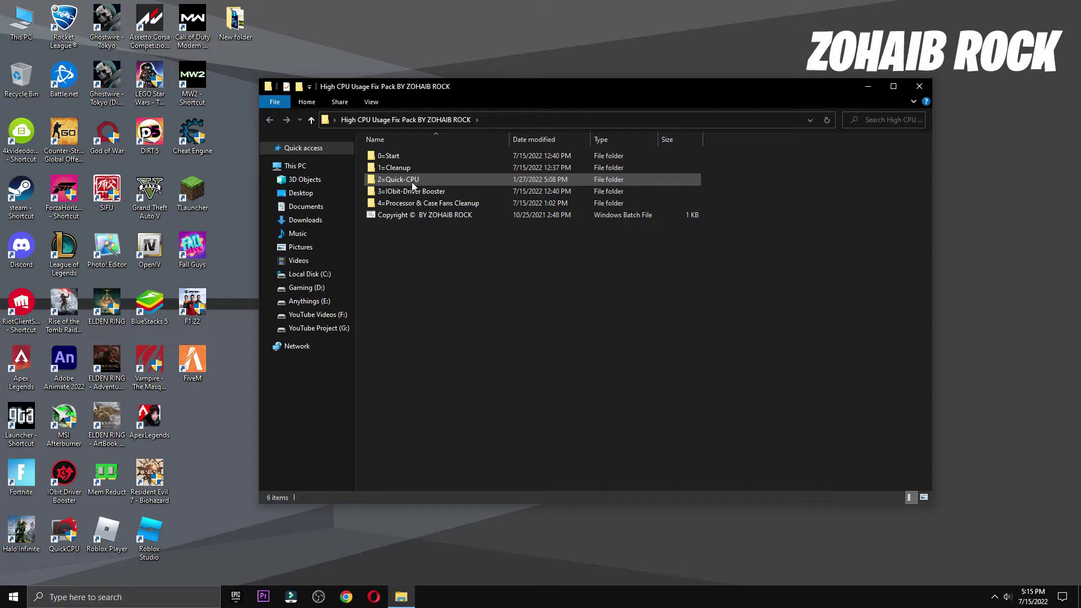
double_click(411, 181)
double_click(397, 170)
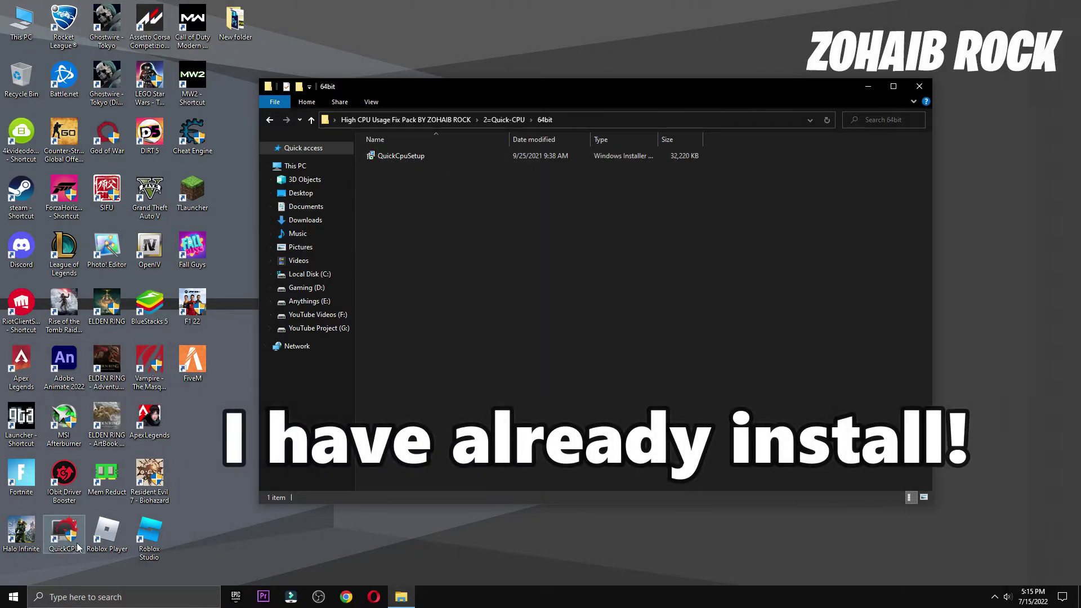
- Launch Quick CPU from the desktop, close the installer folder window and dismiss the update notice
double_click(54, 531)
click(484, 371)
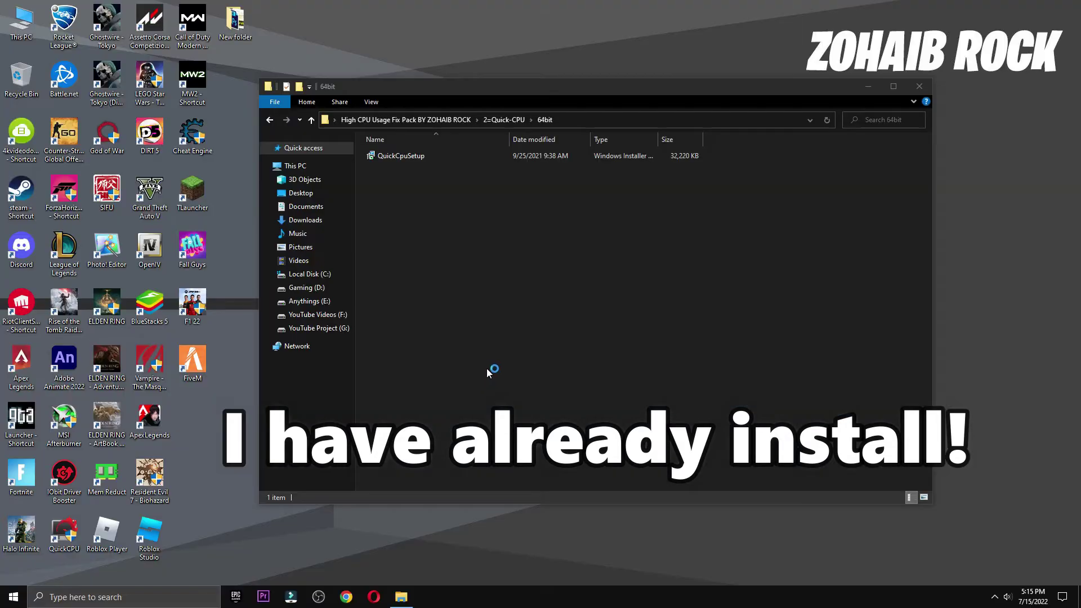
click(920, 87)
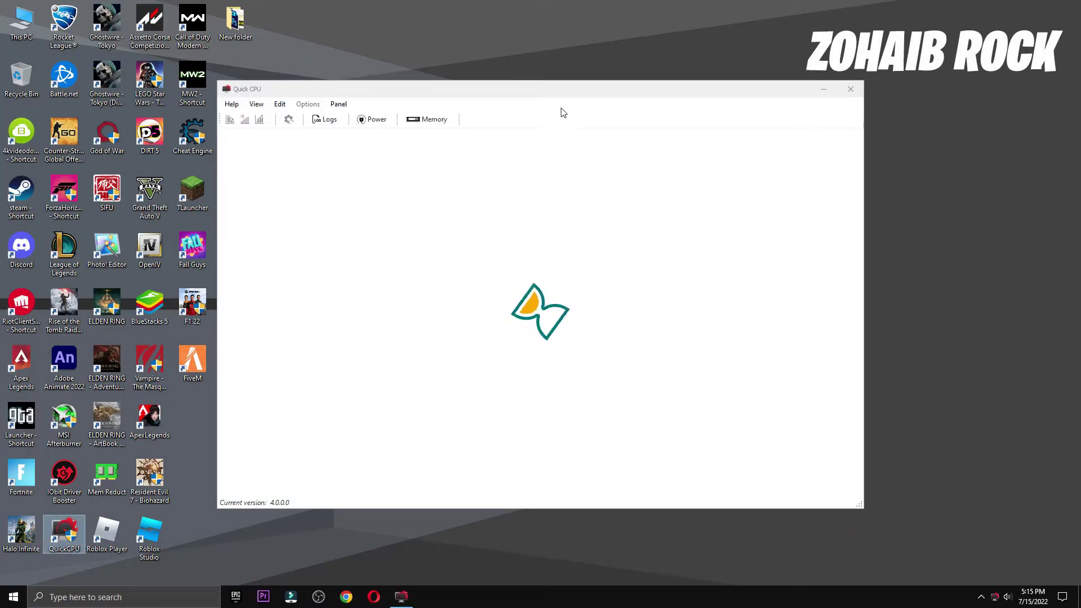
drag(567, 99, 583, 95)
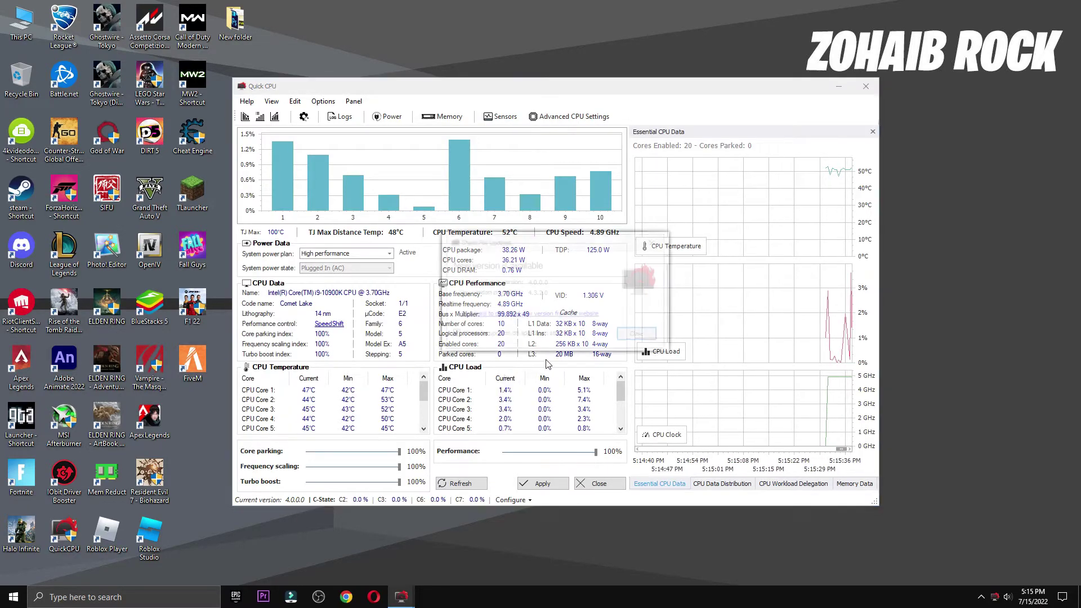
click(645, 336)
- Apply the High performance power plan with core parking, frequency scaling, turbo boost and performance all at 100%
click(389, 254)
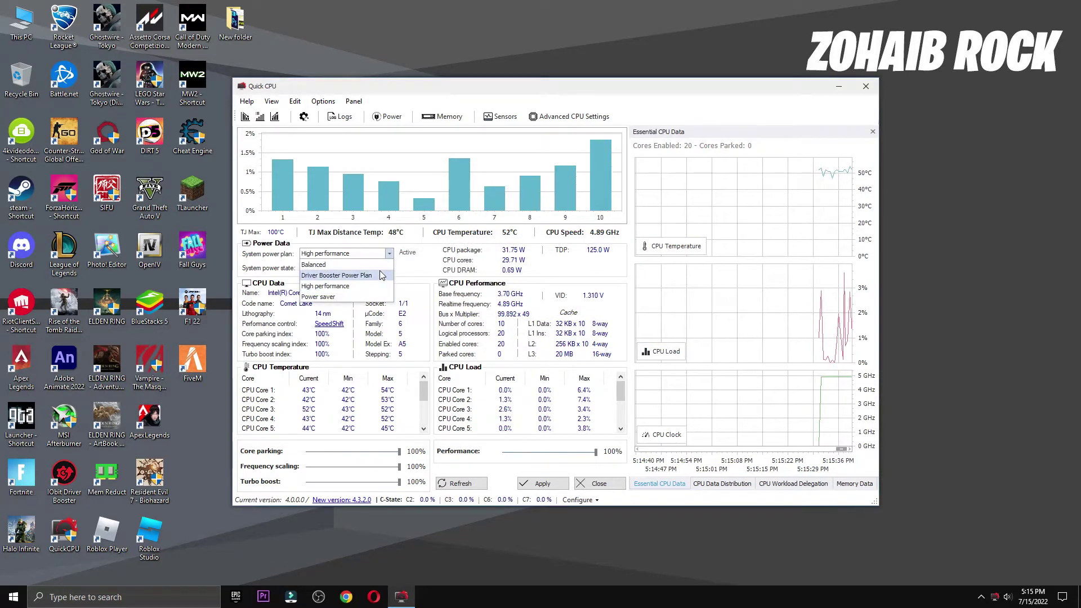
click(315, 288)
drag(398, 452, 307, 454)
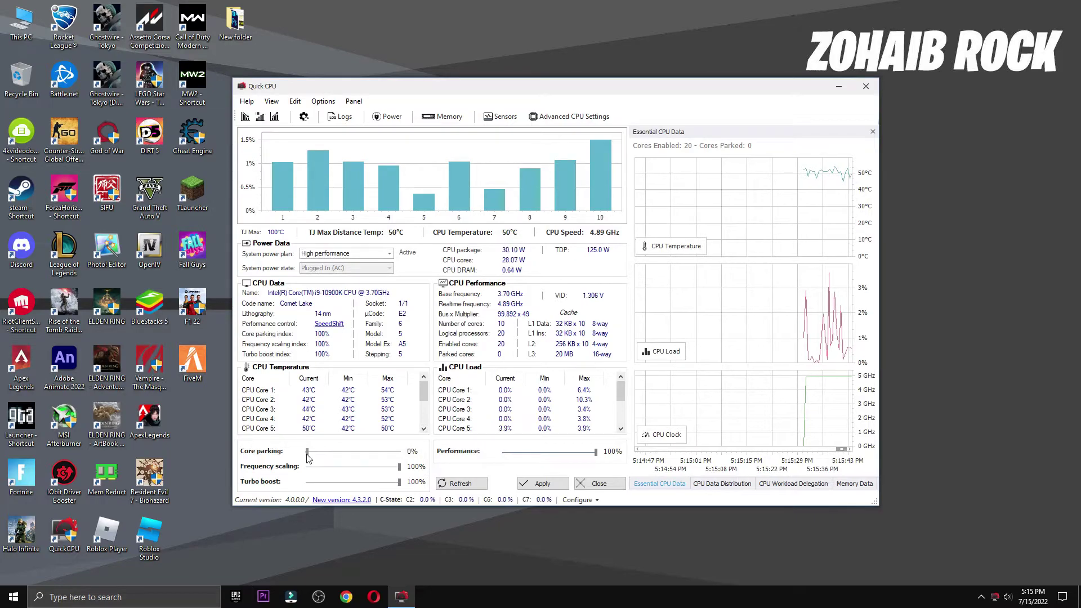
drag(399, 467, 309, 468)
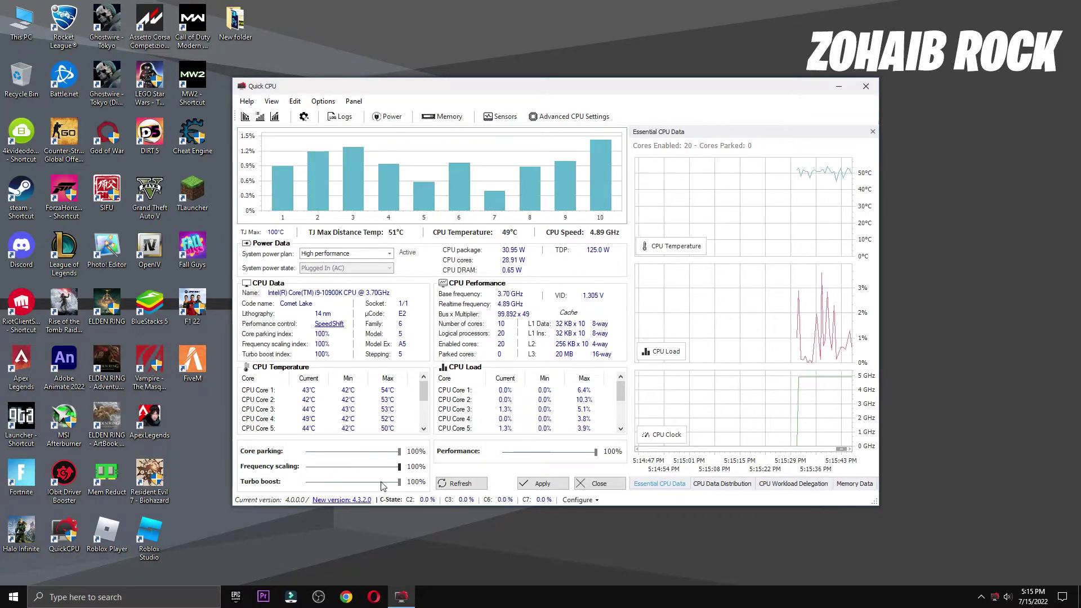
drag(399, 482, 390, 485)
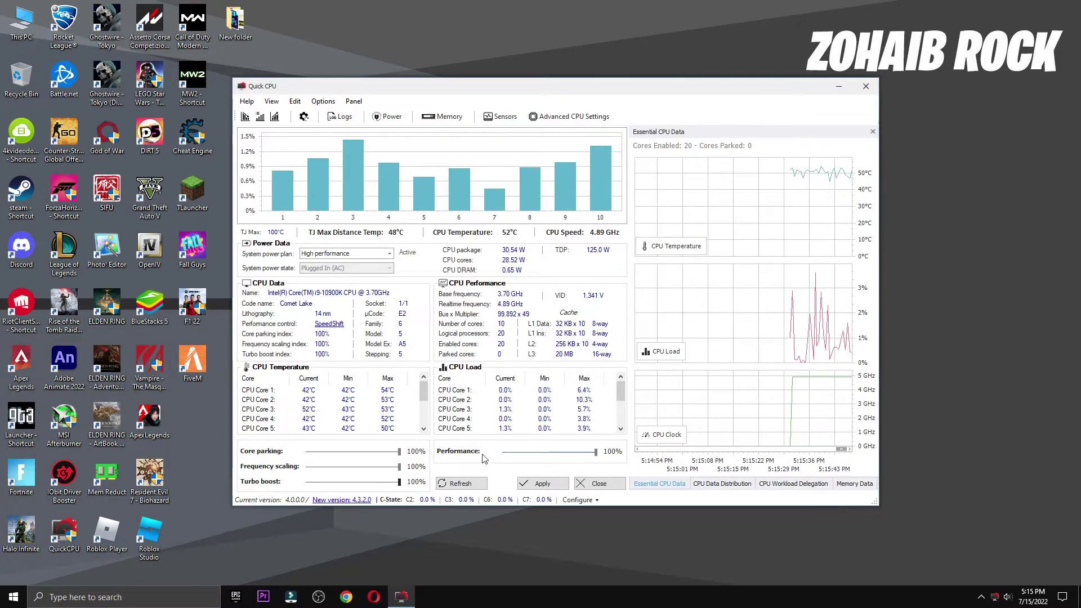
mouse_move(595, 452)
mouse_down()
mouse_move(525, 454)
mouse_move(598, 462)
mouse_up()
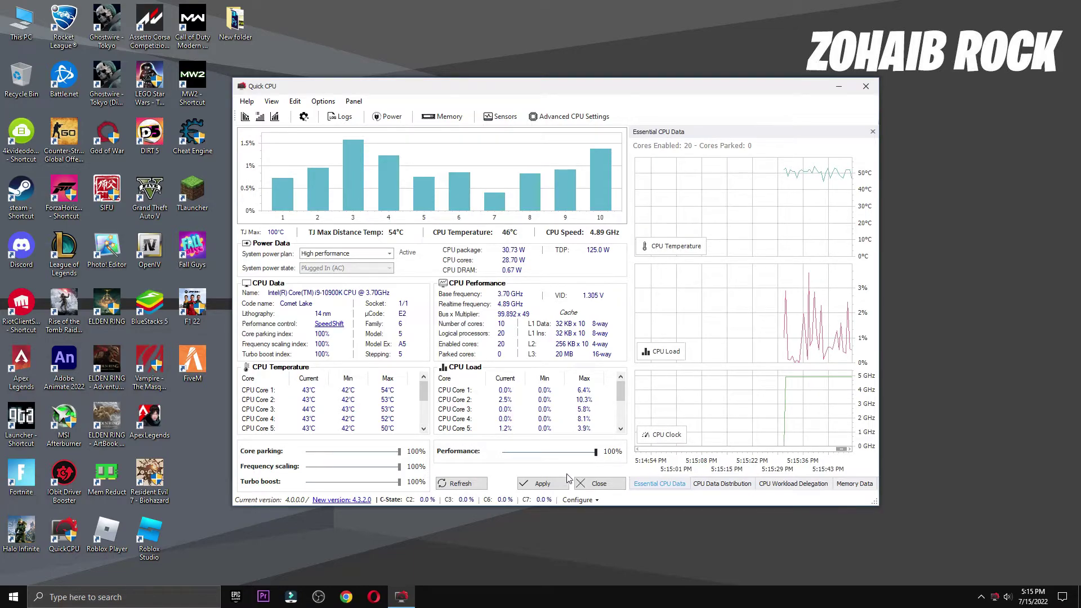
click(550, 487)
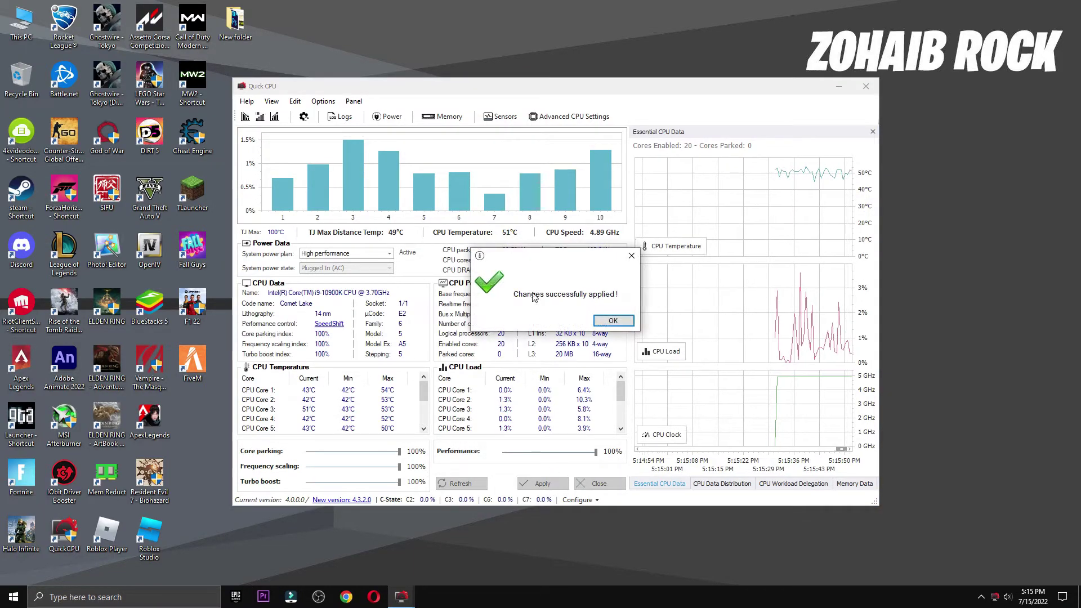
click(612, 320)
- Search Windows for the power plan settings and open the advanced power settings of the High performance plan
click(181, 597)
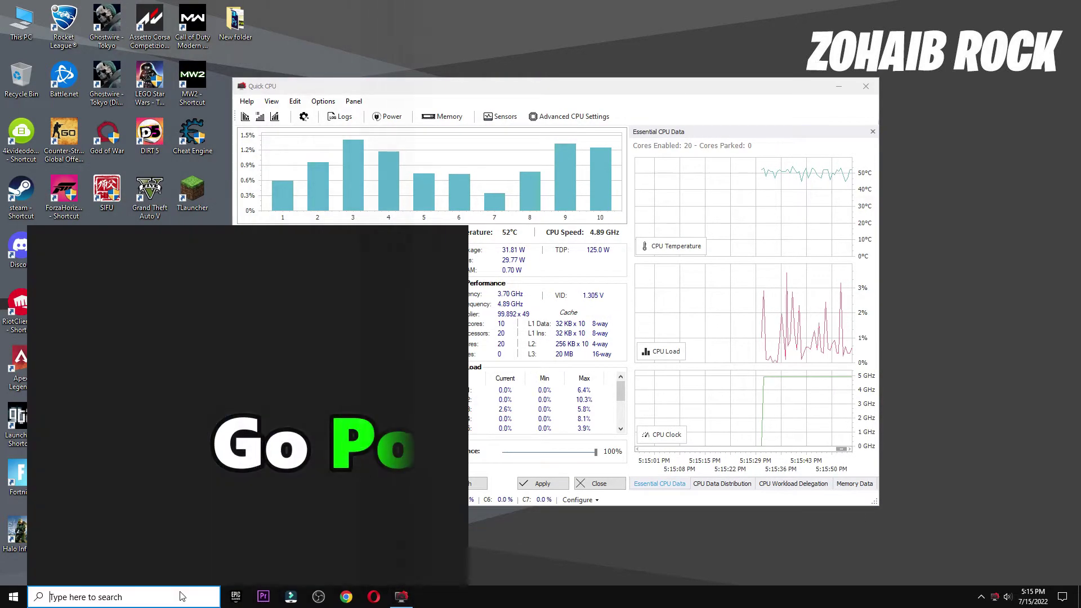
text(power)
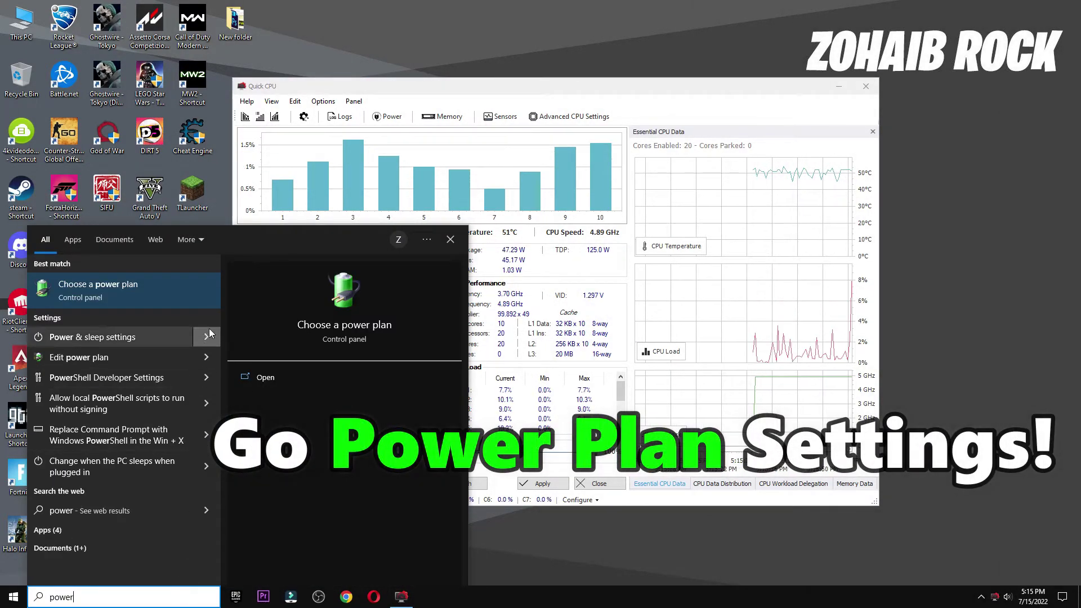
click(95, 292)
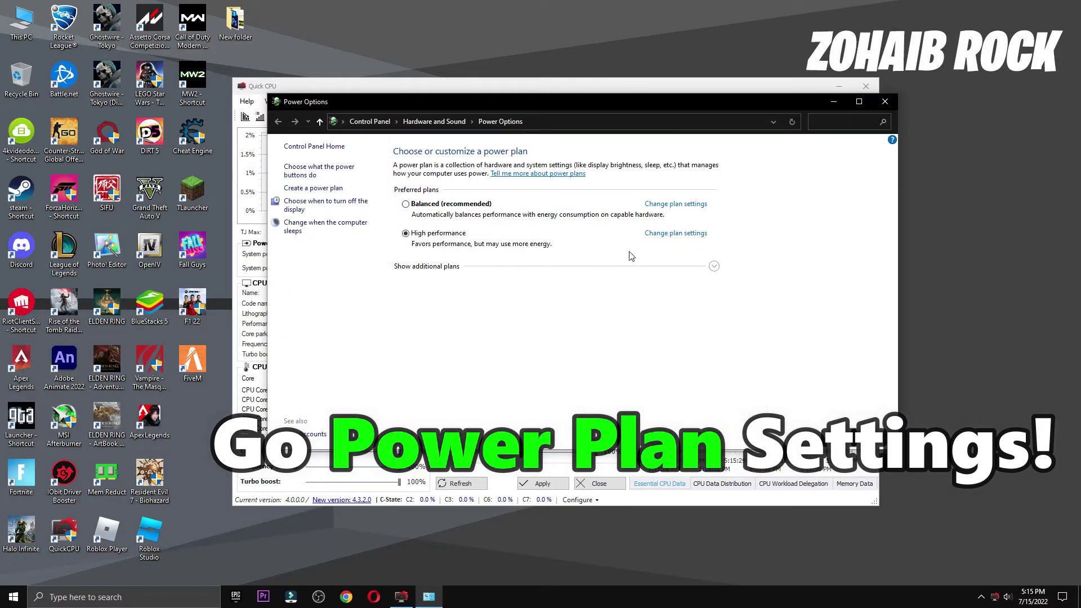
click(713, 267)
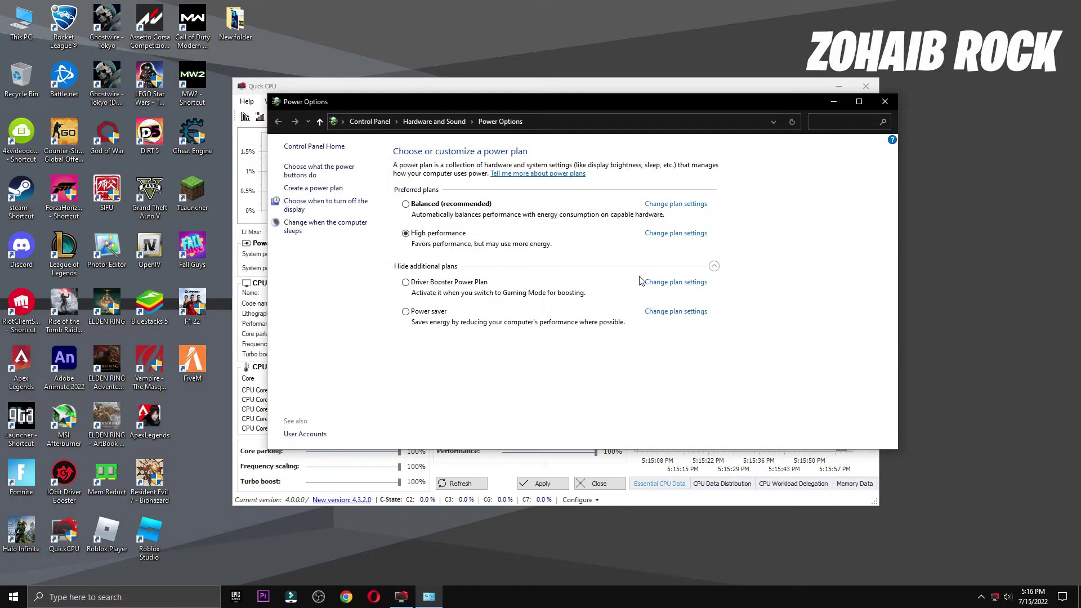
click(714, 266)
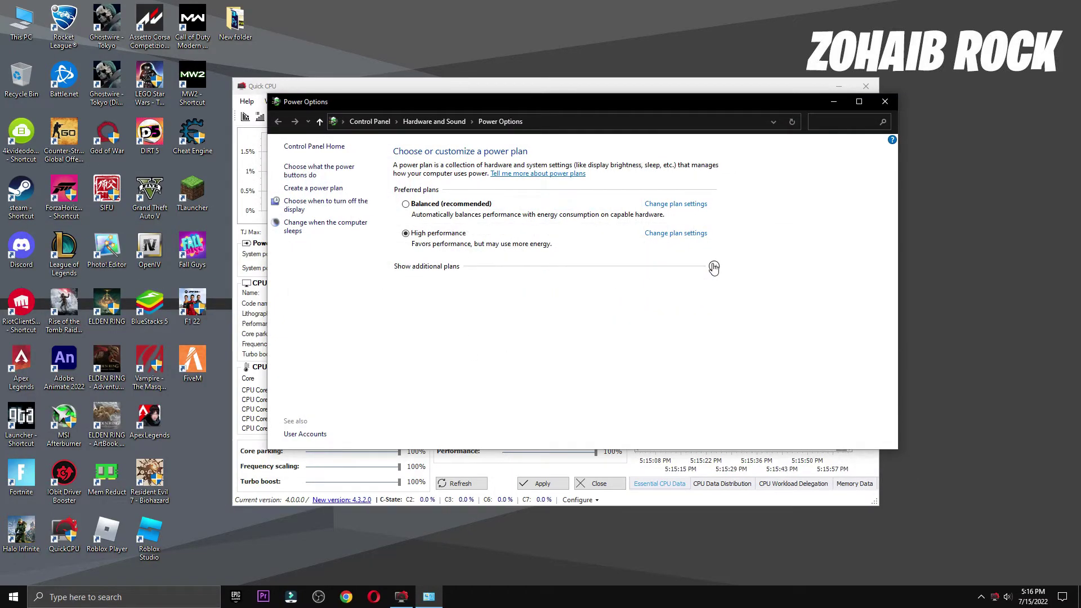
click(669, 234)
click(478, 248)
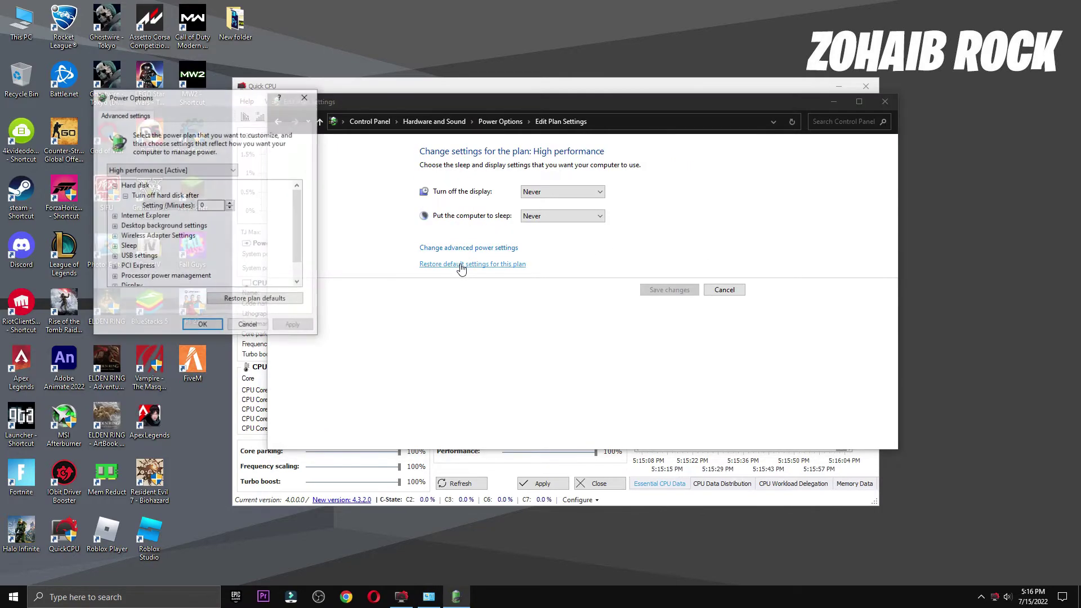
- Set hard disk turn-off to Never and the wireless adapter power saving mode to Maximum Performance, confirm, and close the plan settings
click(117, 187)
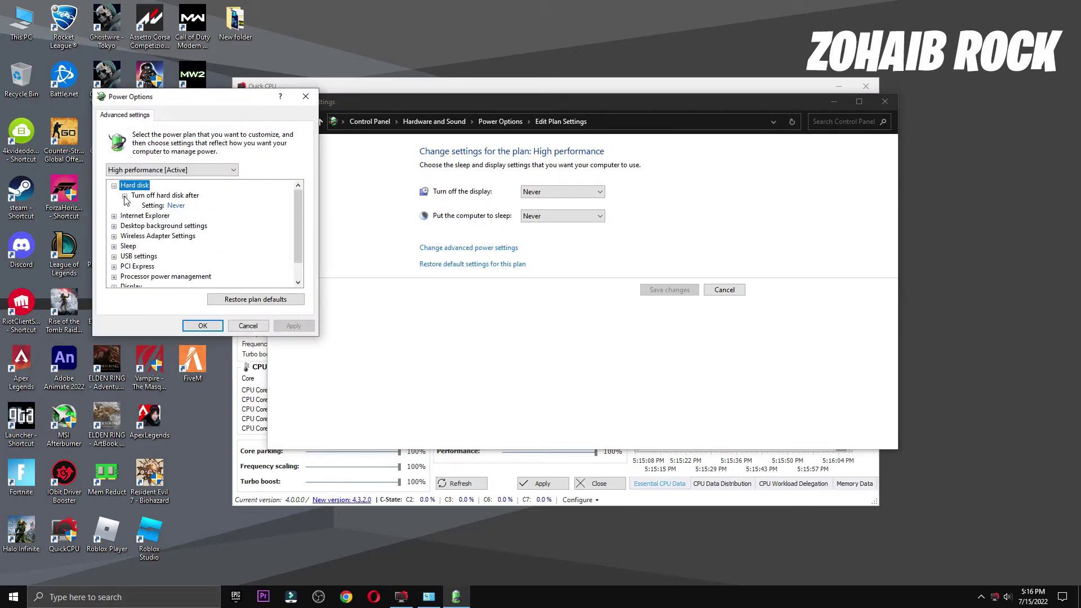
click(172, 206)
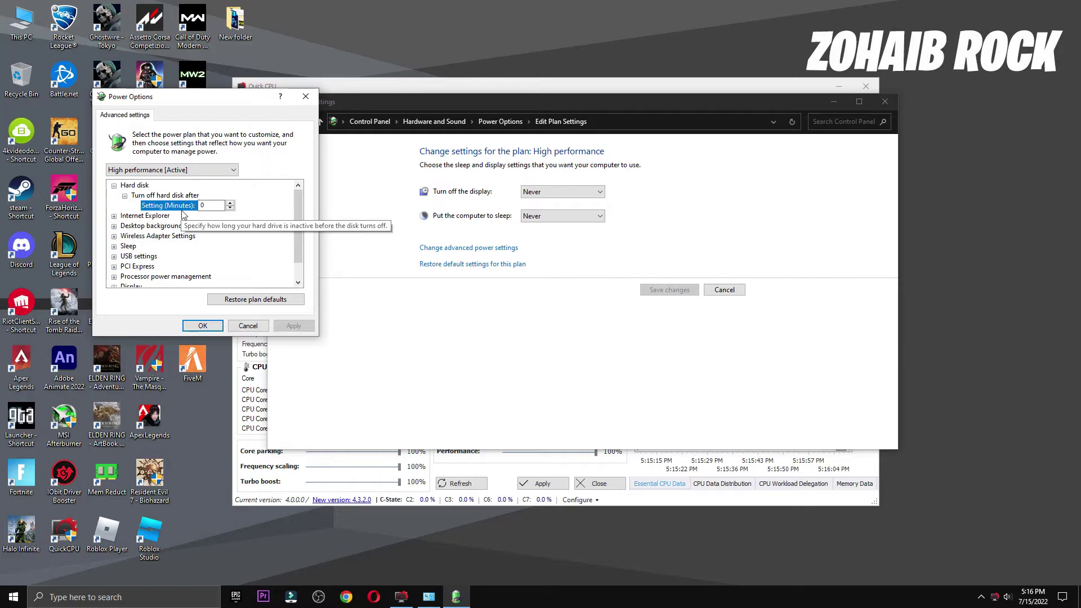
double_click(141, 236)
double_click(160, 246)
click(169, 257)
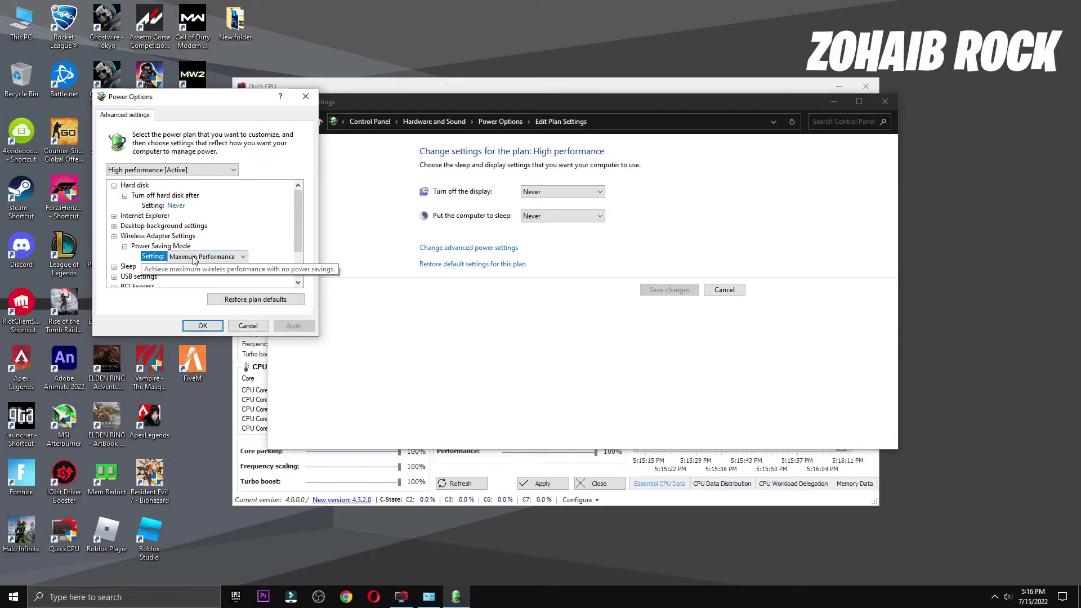
click(194, 258)
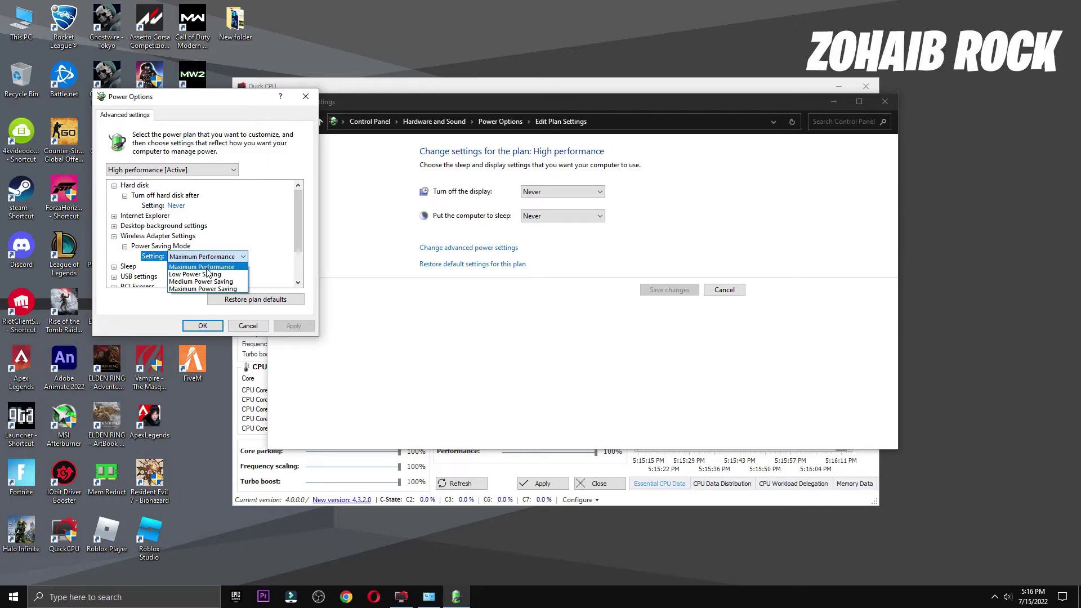
click(208, 273)
click(203, 326)
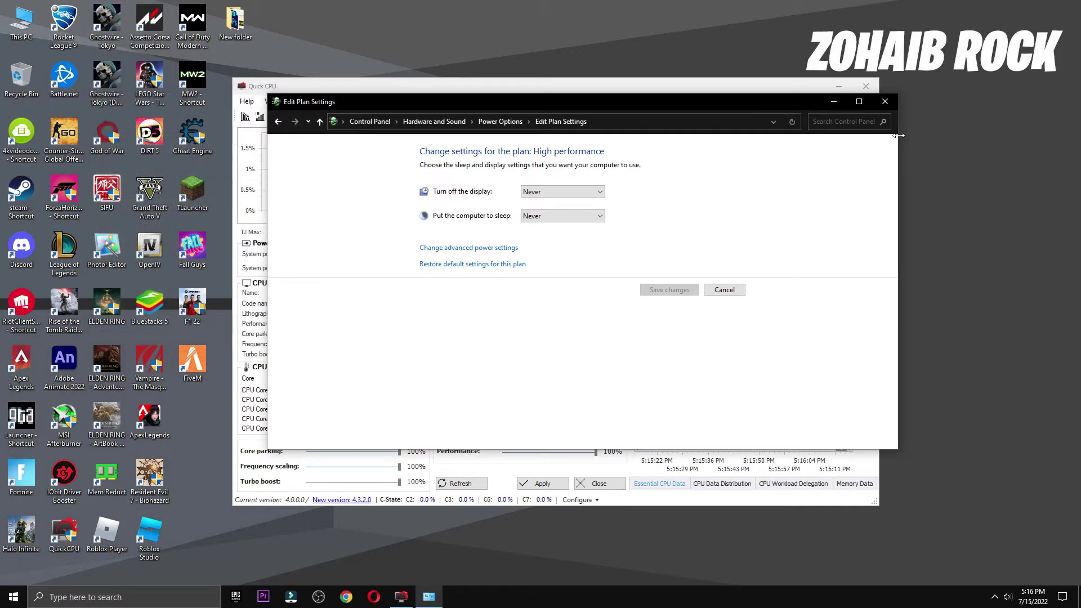
click(887, 103)
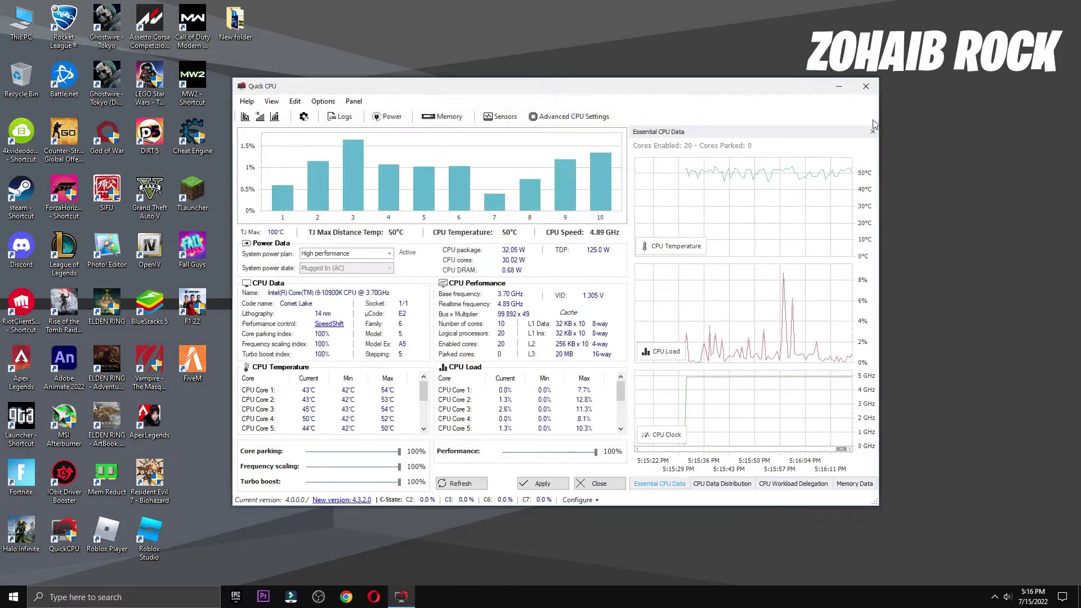
- Close Quick CPU and open the 3=IObit-Driver Booster folder in the High CPU Usage Fix Pack on the desktop
click(606, 480)
double_click(453, 202)
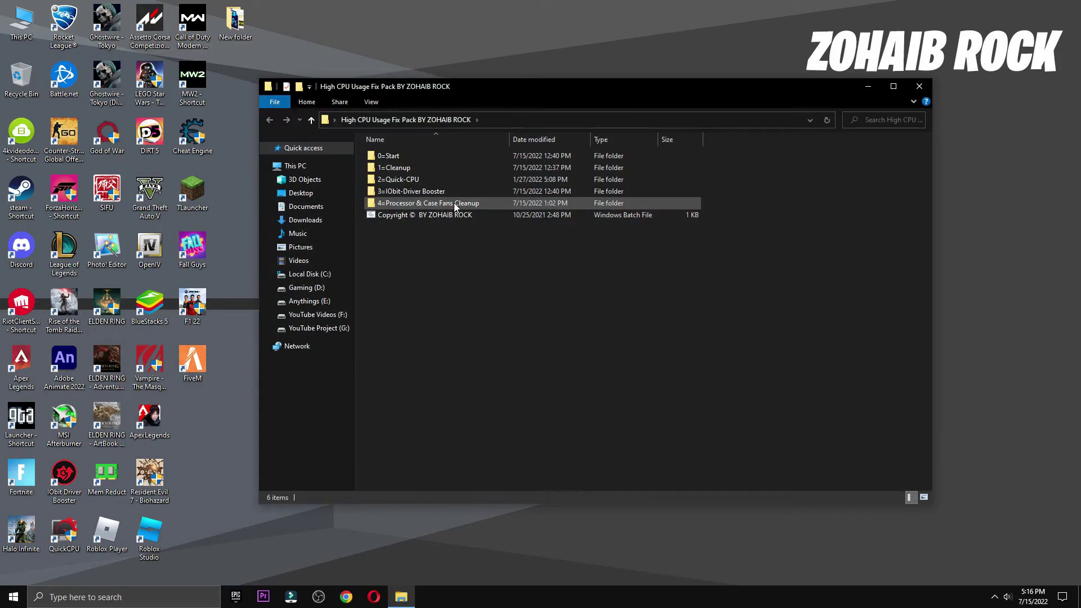
double_click(422, 190)
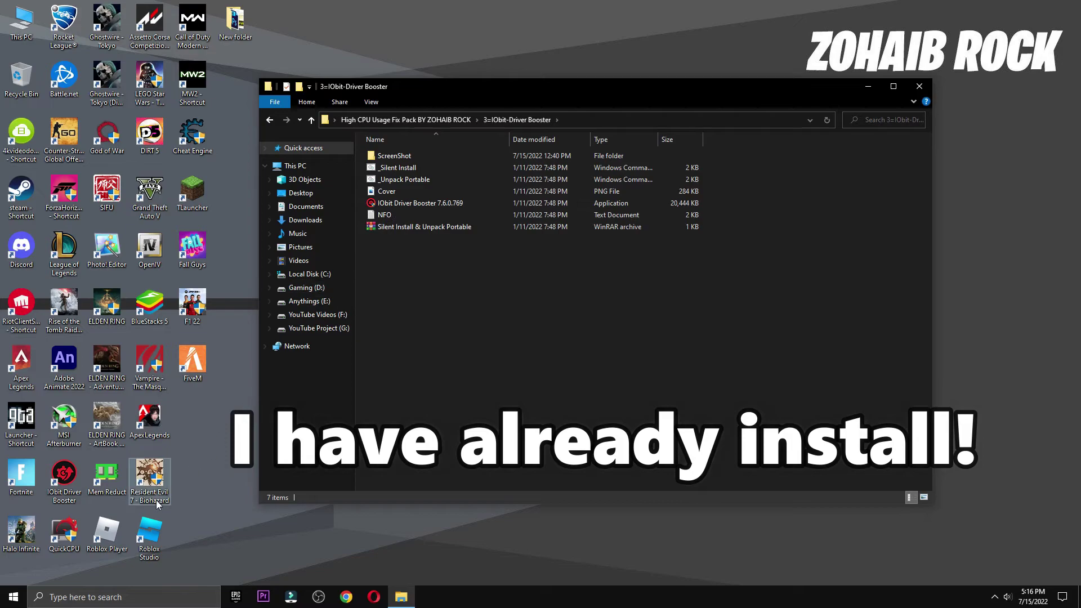
- Launch IObit Driver Booster from the desktop, scan for outdated drivers, review the driver list and close the program
click(67, 483)
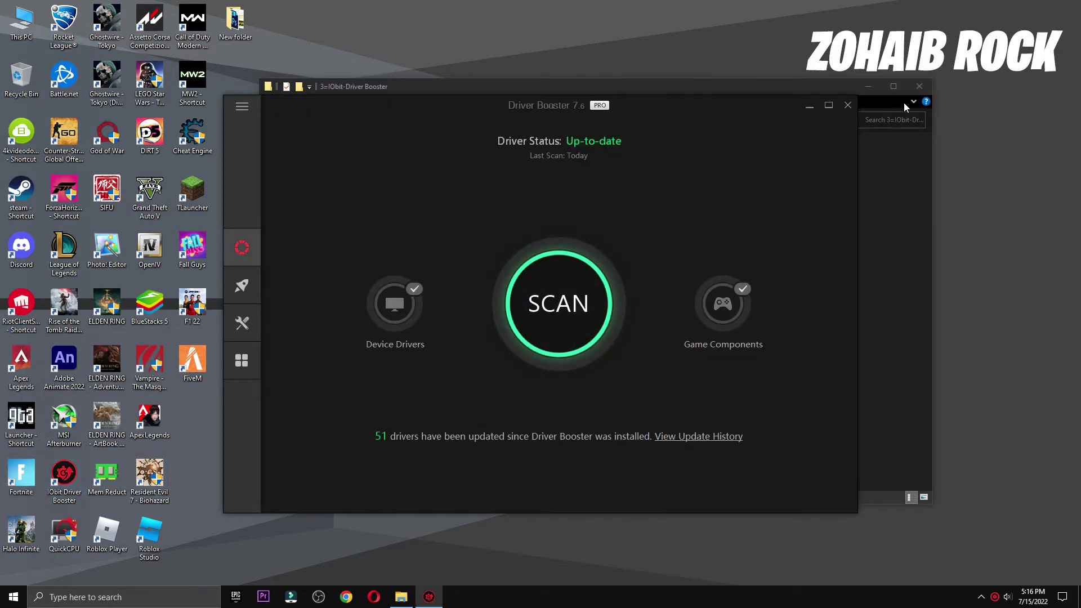
click(546, 310)
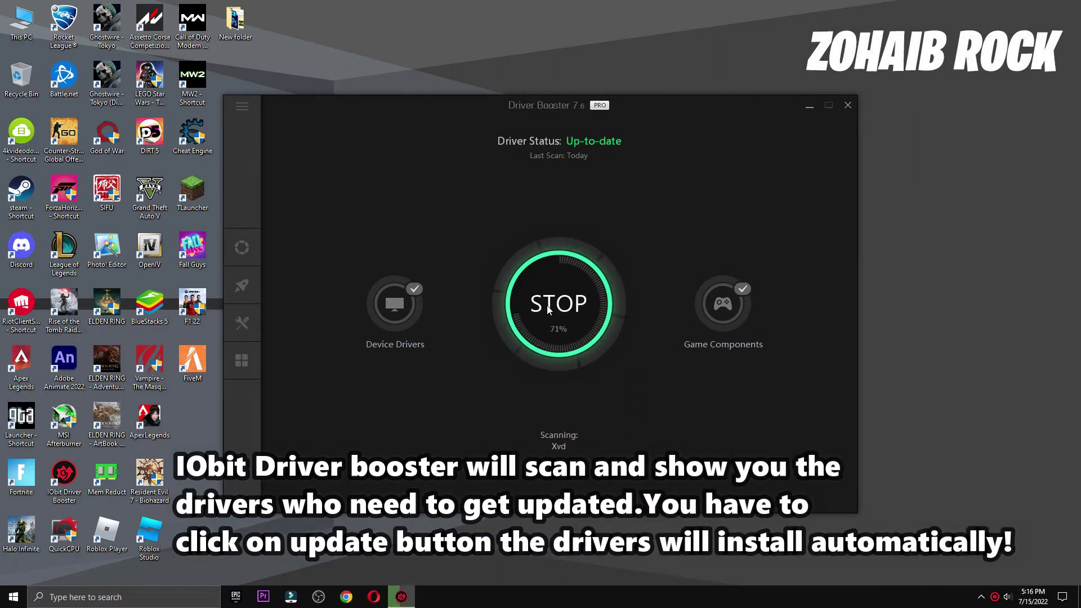
scroll(594, 361, down, 3)
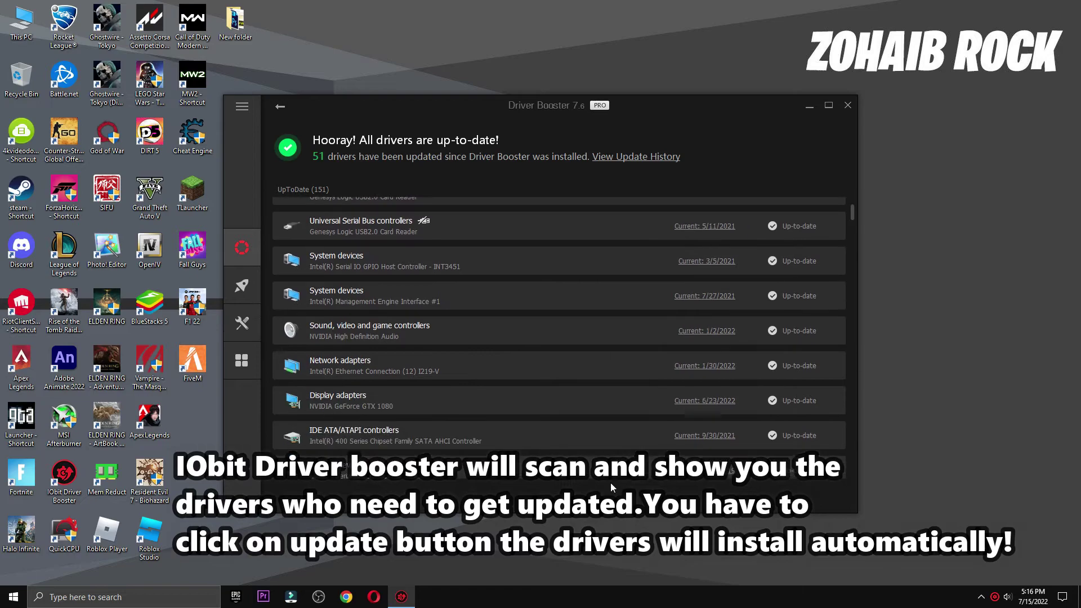
scroll(593, 350, up, 2)
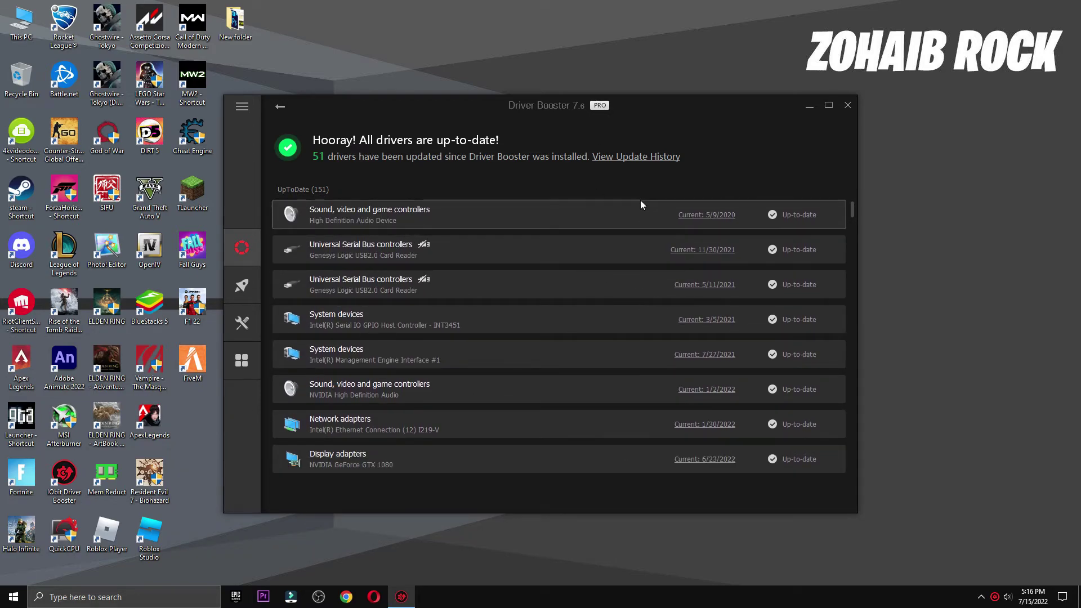
click(847, 107)
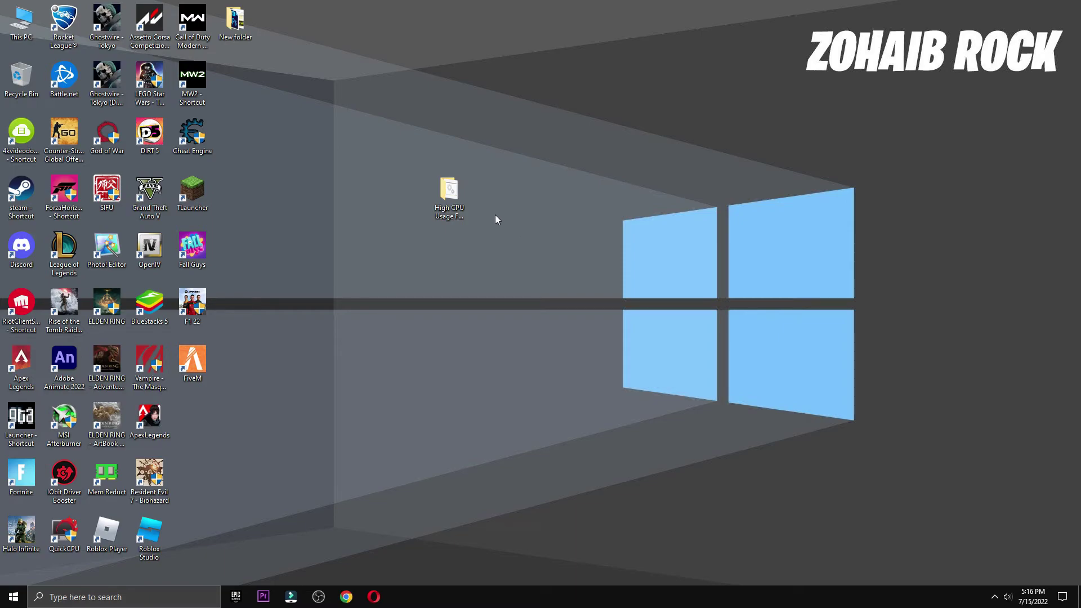
- Open the 4=Processor & Case Fans Cleanup folder in the High CPU Usage Fix Pack on the desktop
double_click(452, 213)
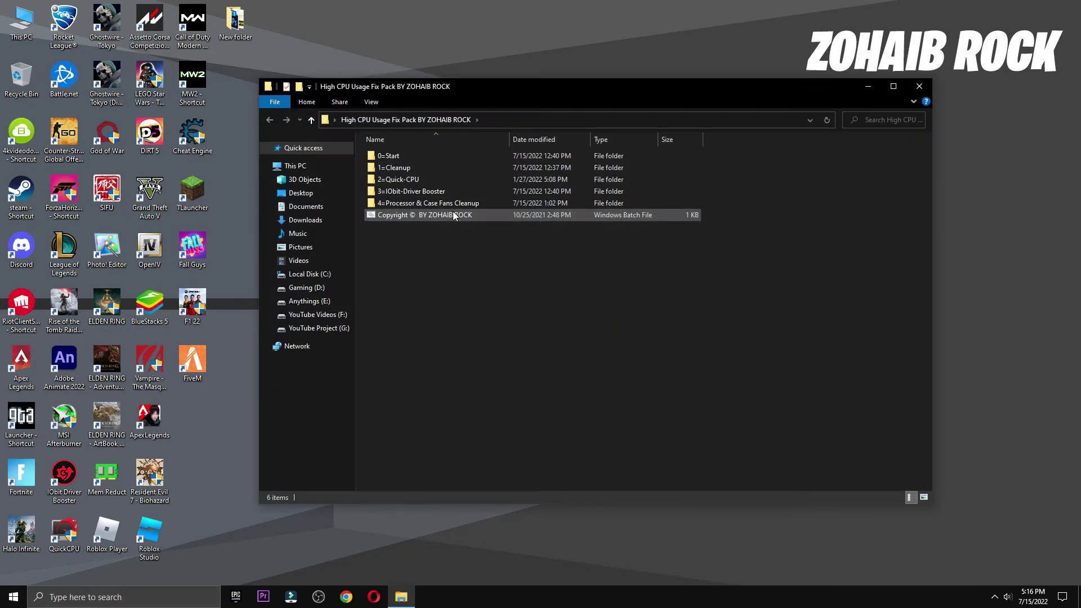
click(424, 204)
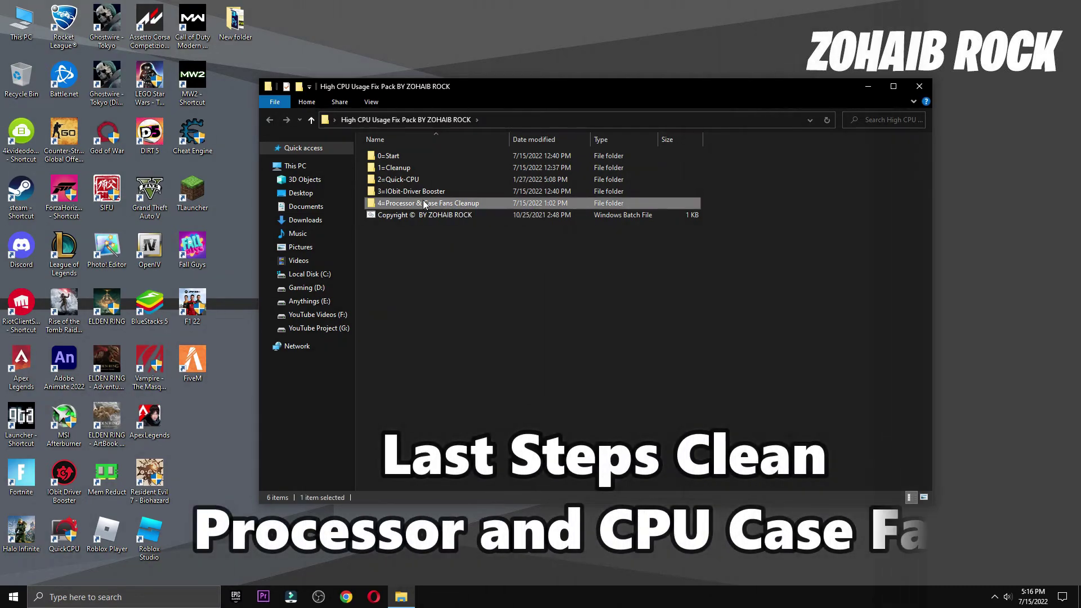
double_click(424, 204)
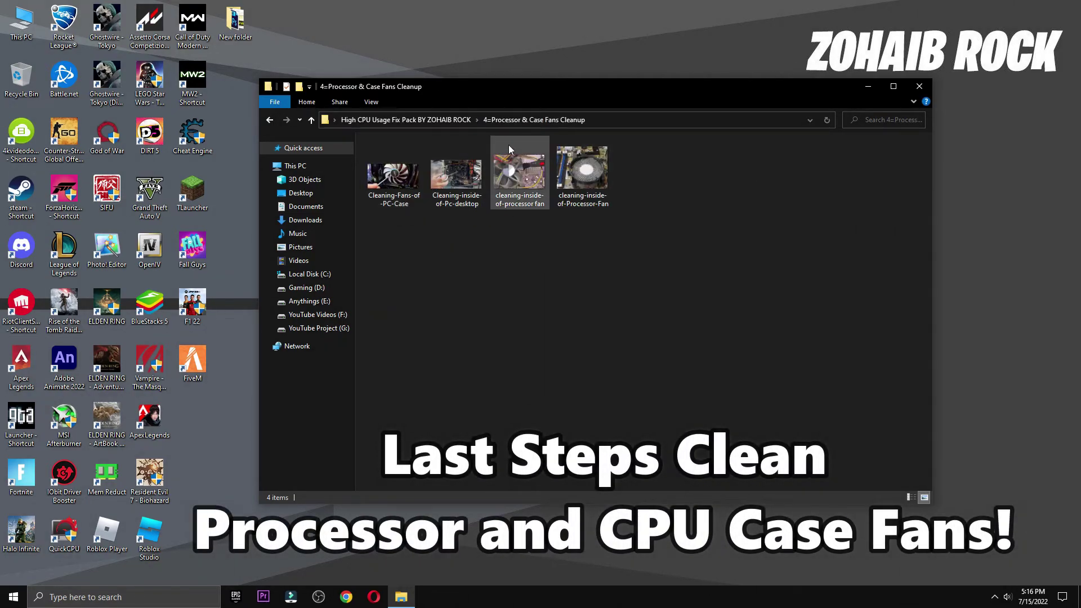